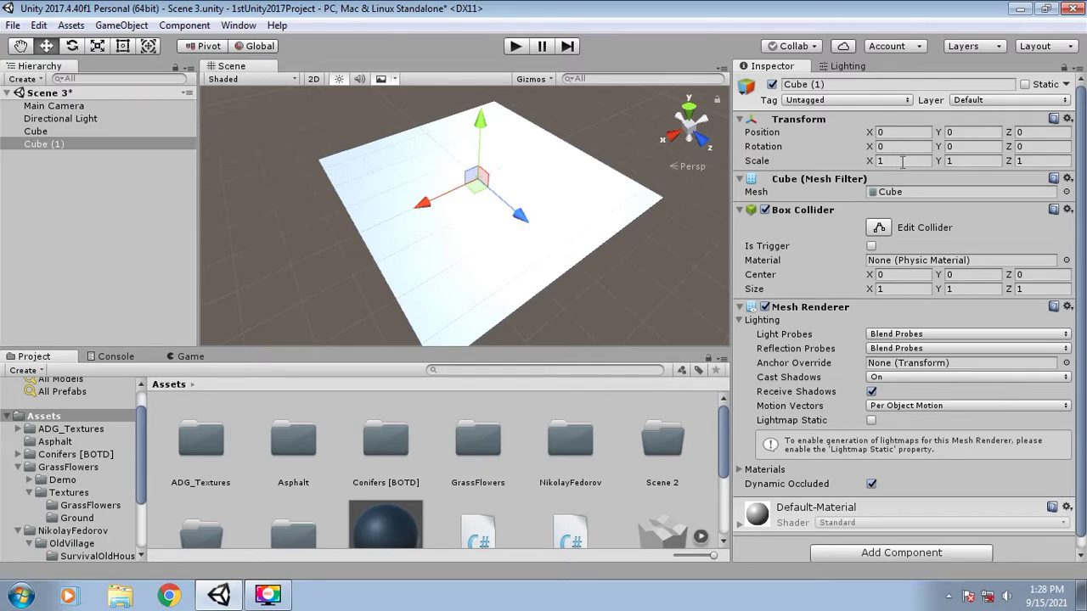
Step: Set the scale of Cube (1) to 20 on the X, Y and Z axes
type("20")
key("Tab")
type("20")
key("Tab")
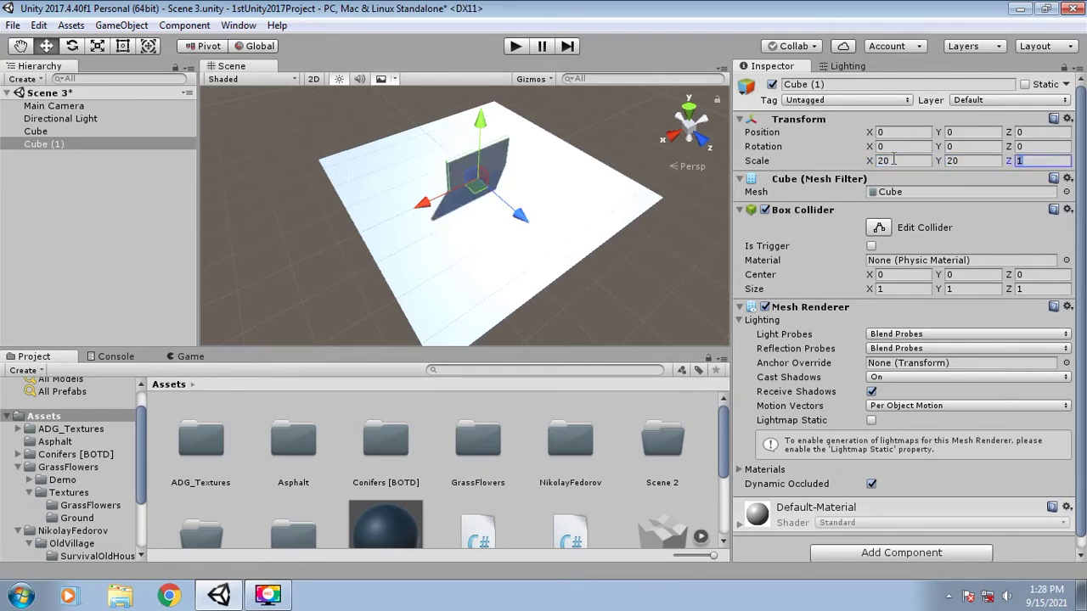
type("20")
Step: Raise Cube (1) along the Y axis to about 10.35 so it stands on top of the flat platform
left_click_drag(480, 127, 481, 108)
left_click_drag(578, 202, 487, 127, "alt")
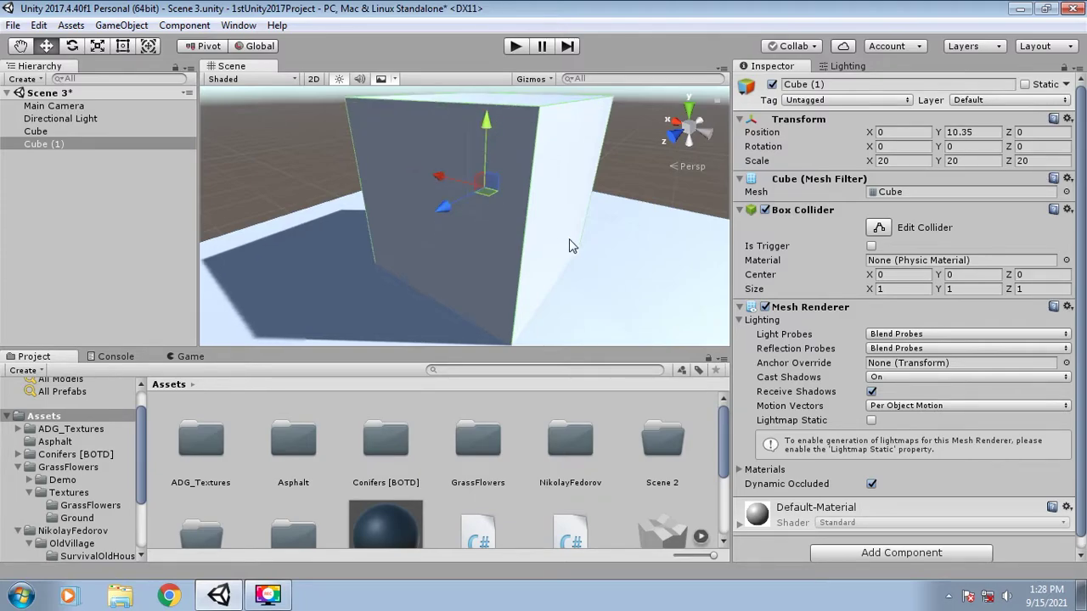
left_click_drag(569, 238, 596, 269, "alt")
key("s")
right_click_drag(596, 269, 642, 282)
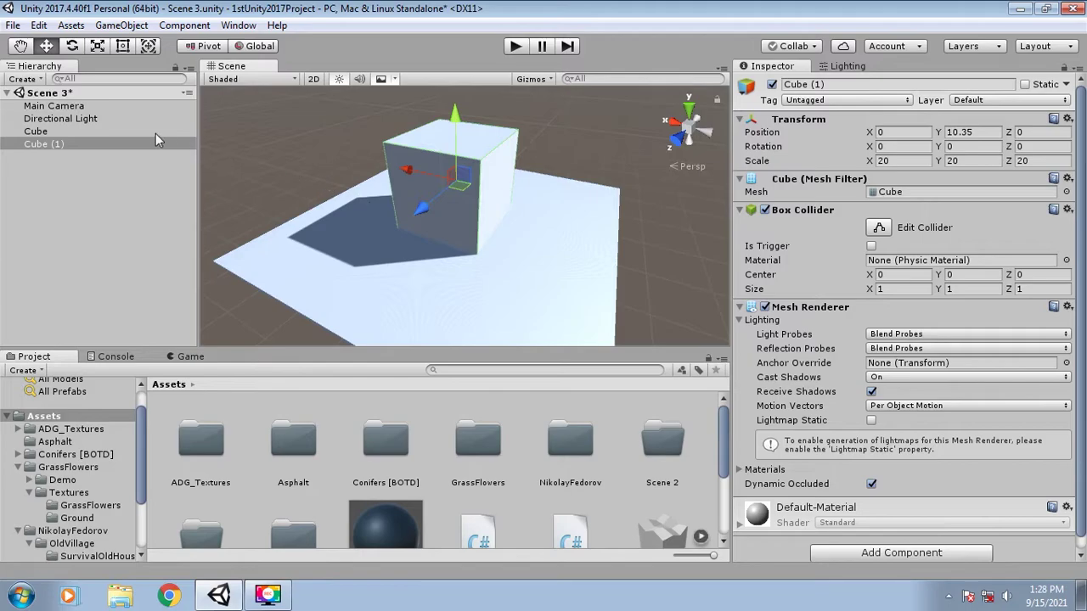
left_click(78, 119)
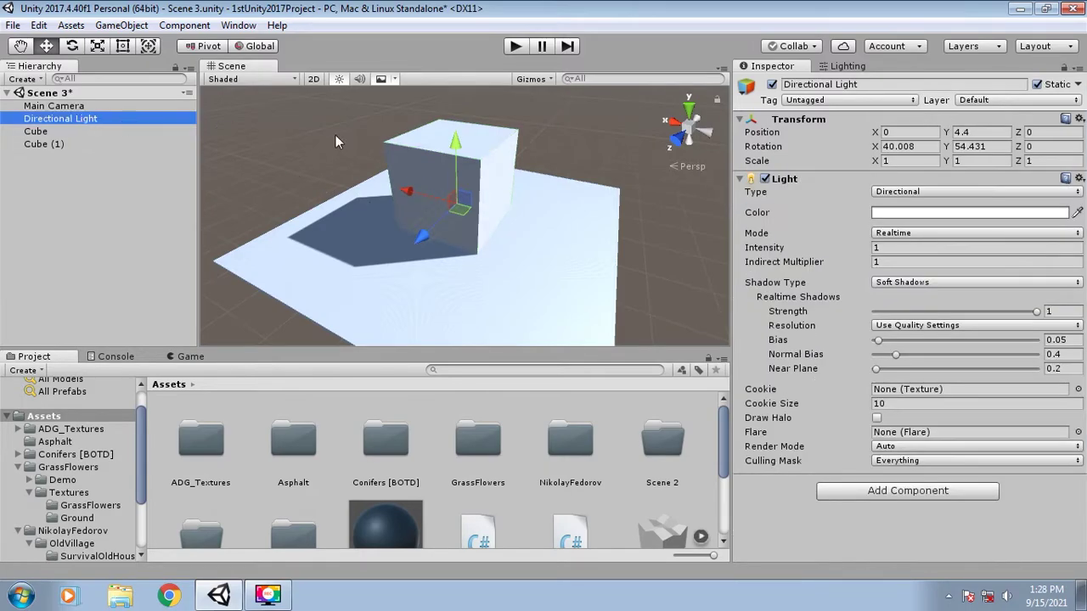
left_click(892, 234)
left_click(892, 234)
left_click(891, 235)
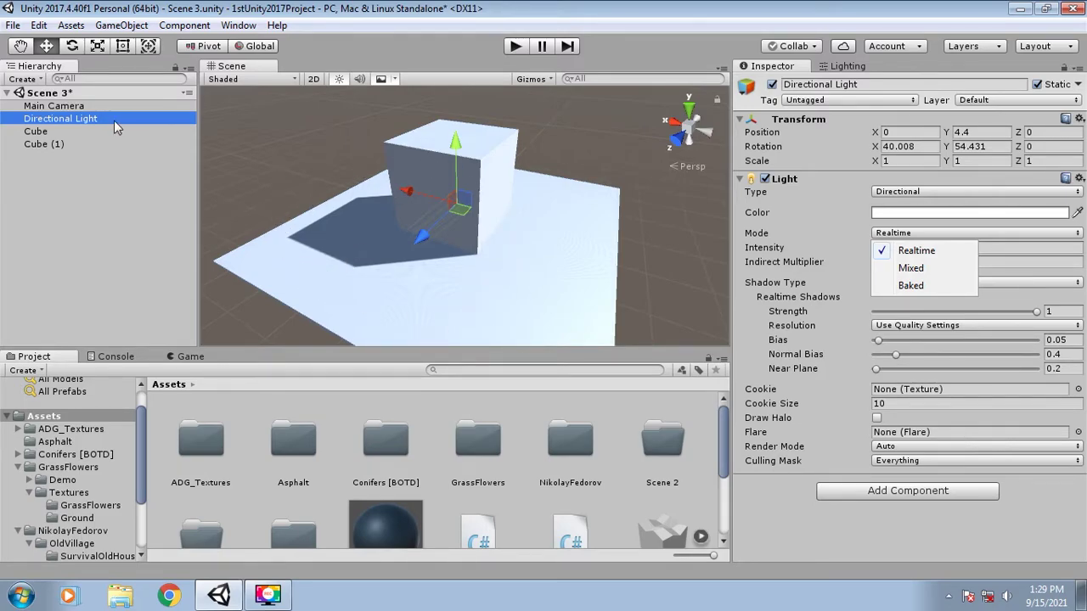
left_click(39, 131)
Step: Mark both the platform Cube and Cube (1) as Static
left_click(39, 132)
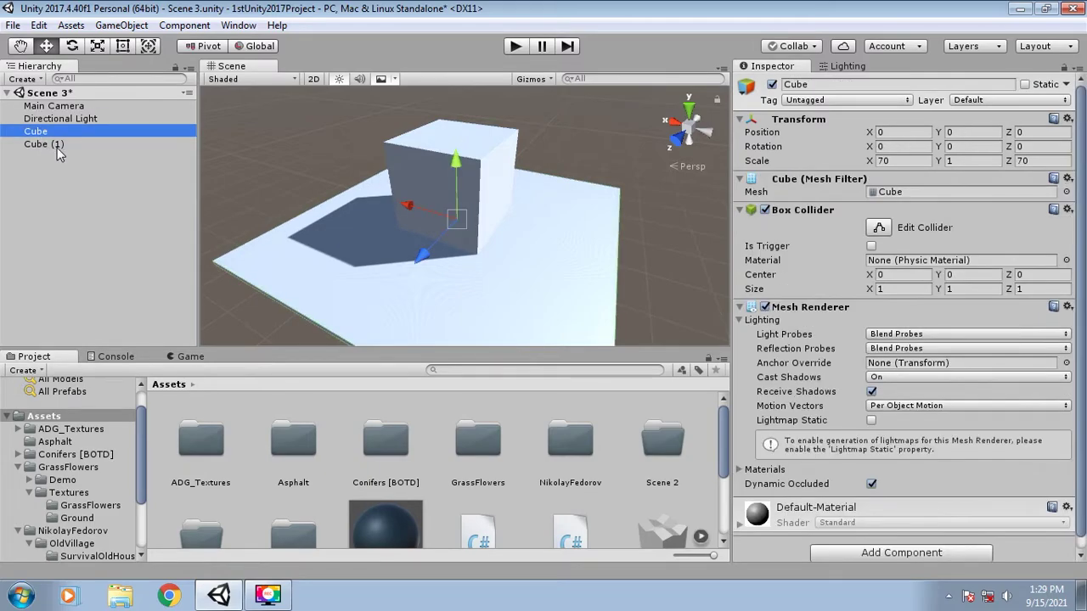
left_click(52, 144, "ctrl")
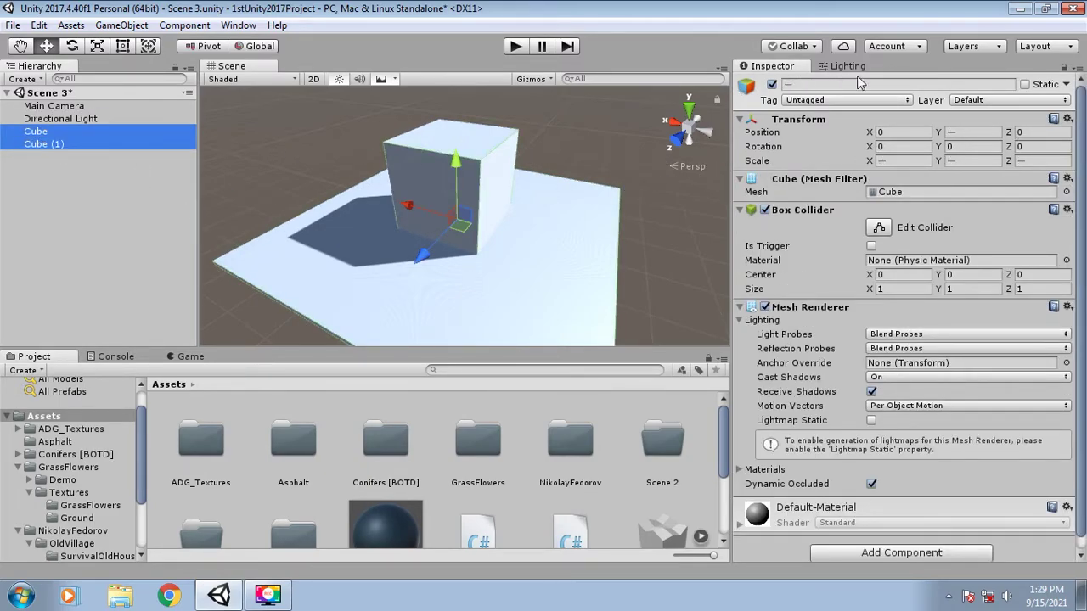
left_click(1026, 84)
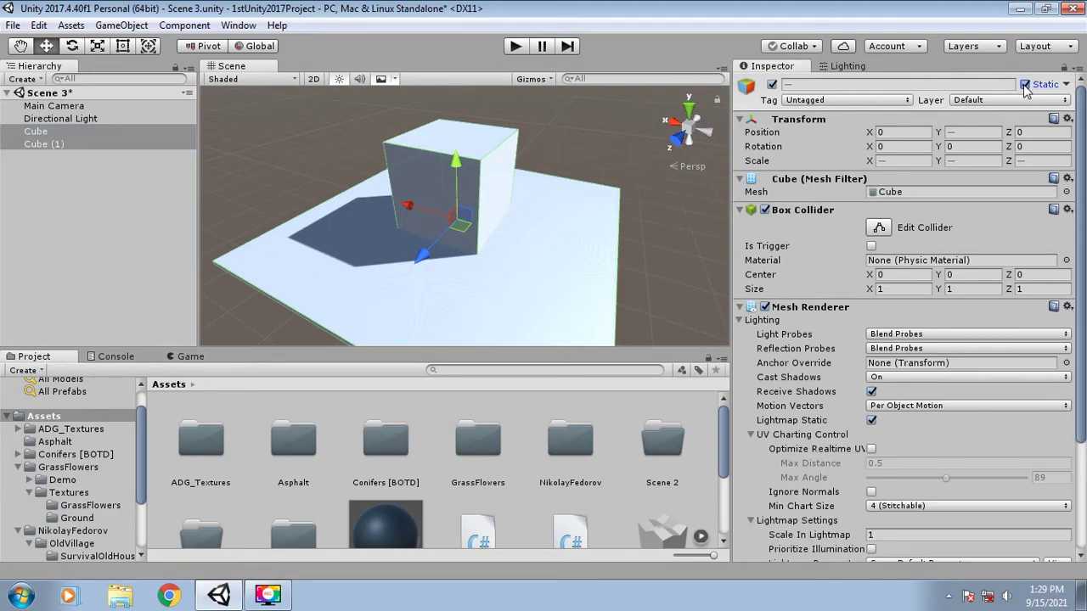
Step: Set the Directional Light's mode to Baked
left_click(74, 120)
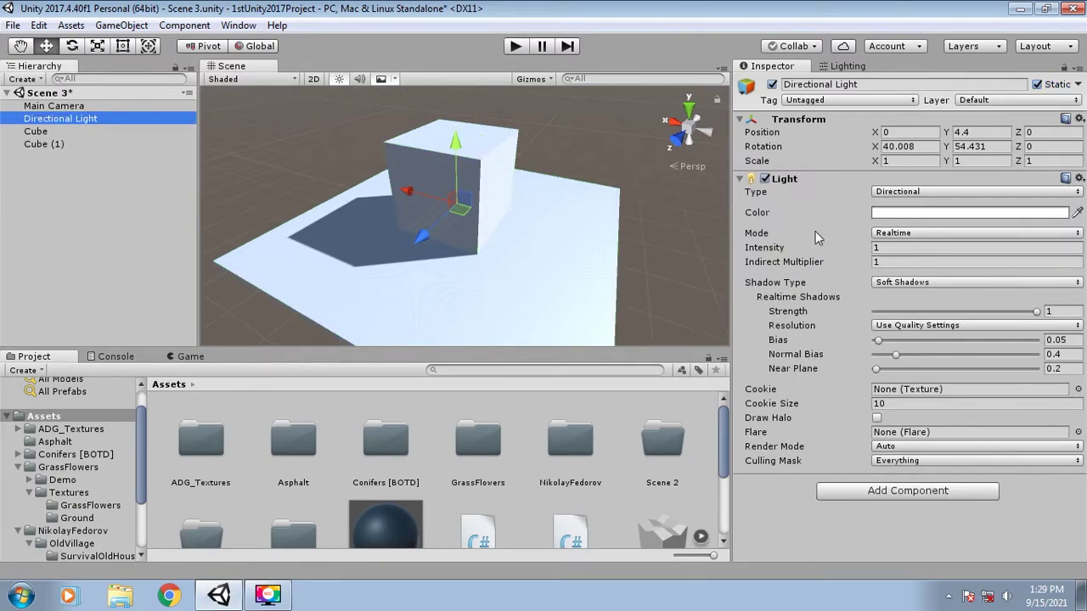
left_click(908, 234)
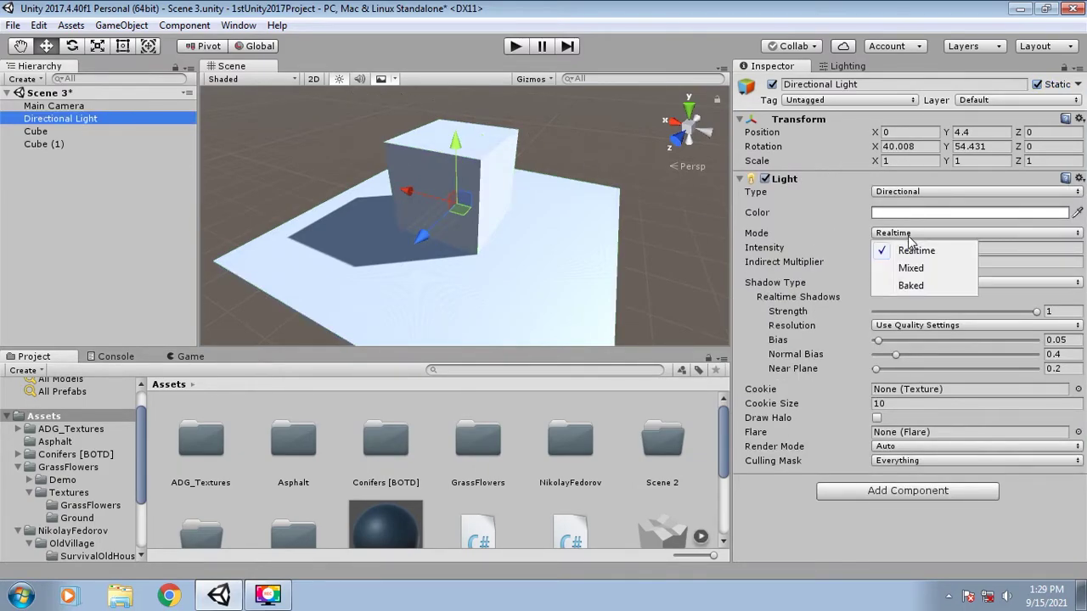
left_click(927, 288)
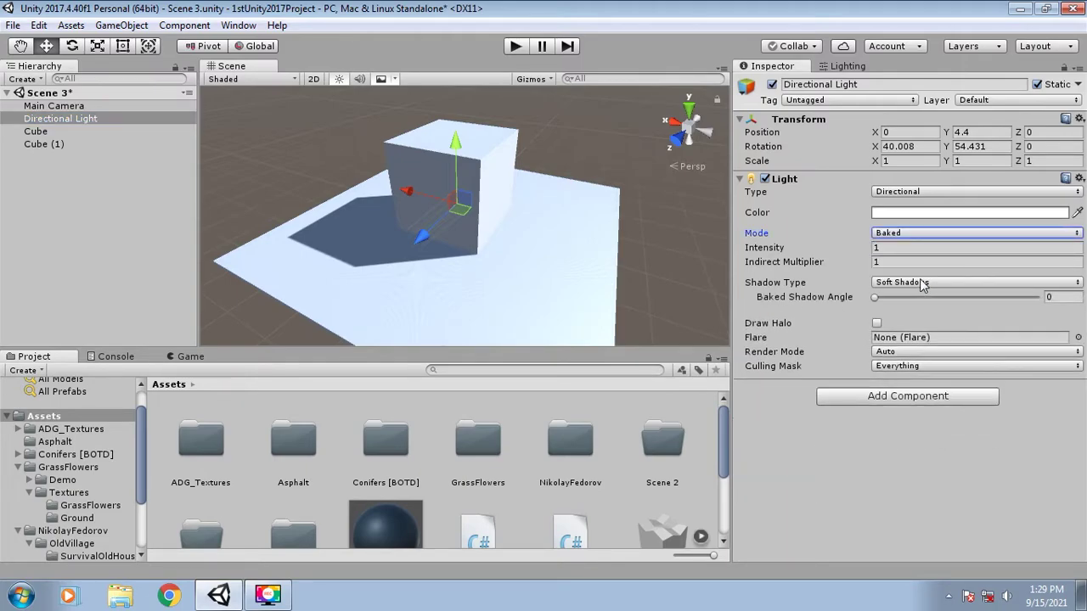
Step: Open the Lighting settings and assign the Directional Light as the environment's Sun Source
left_click_drag(541, 182, 586, 121, "alt")
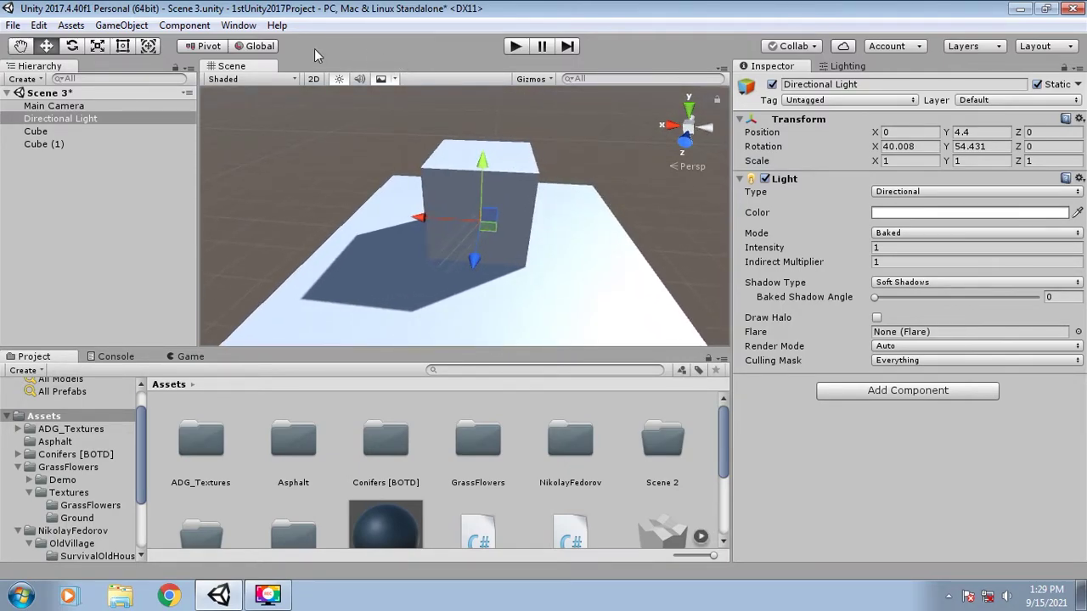
left_click(246, 28)
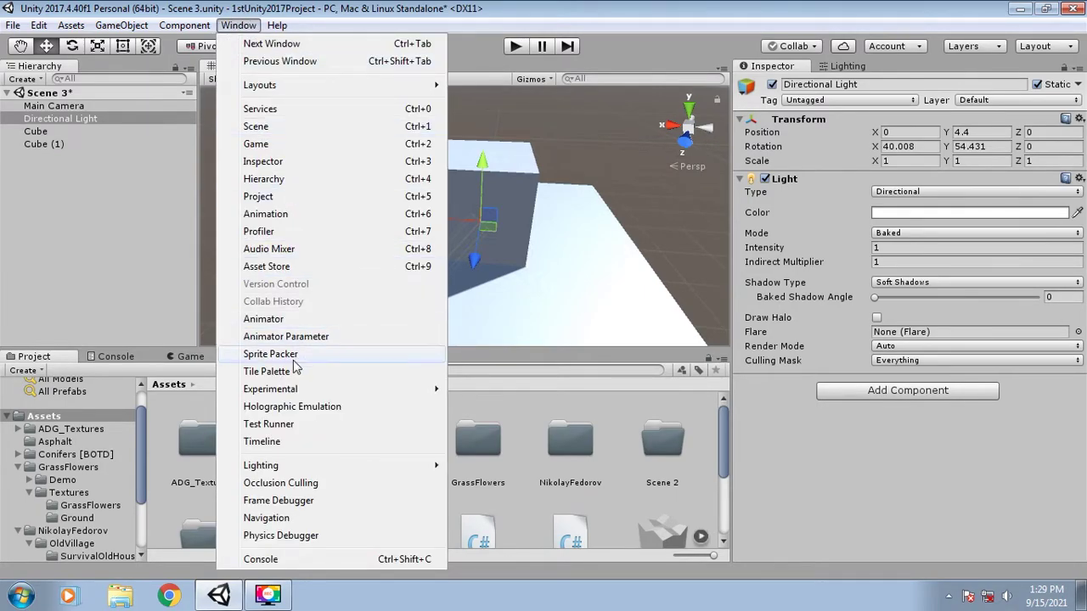
mouse_move(310, 474)
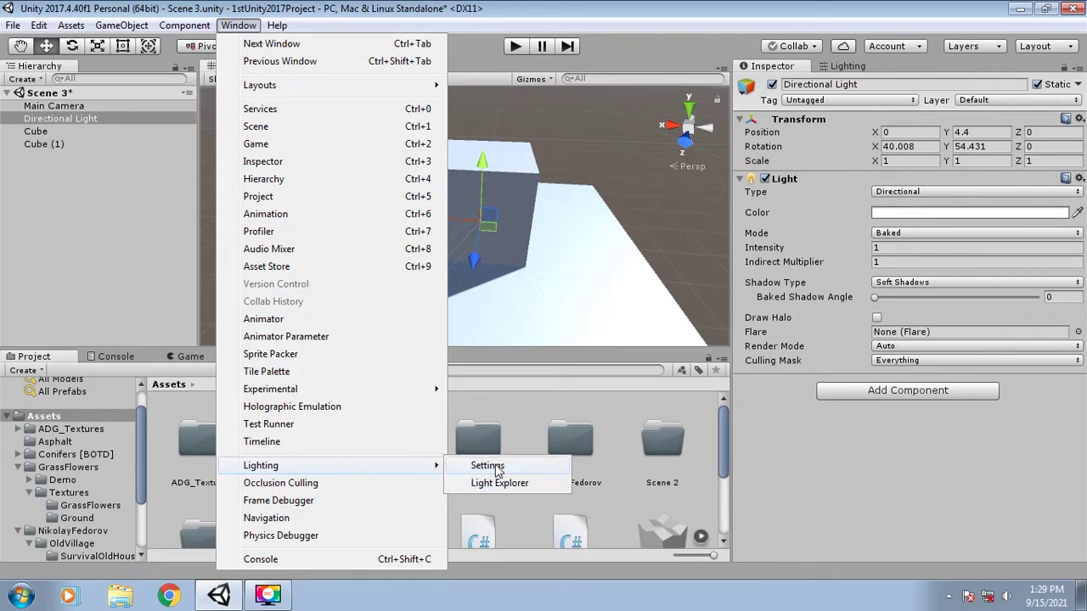
left_click(490, 466)
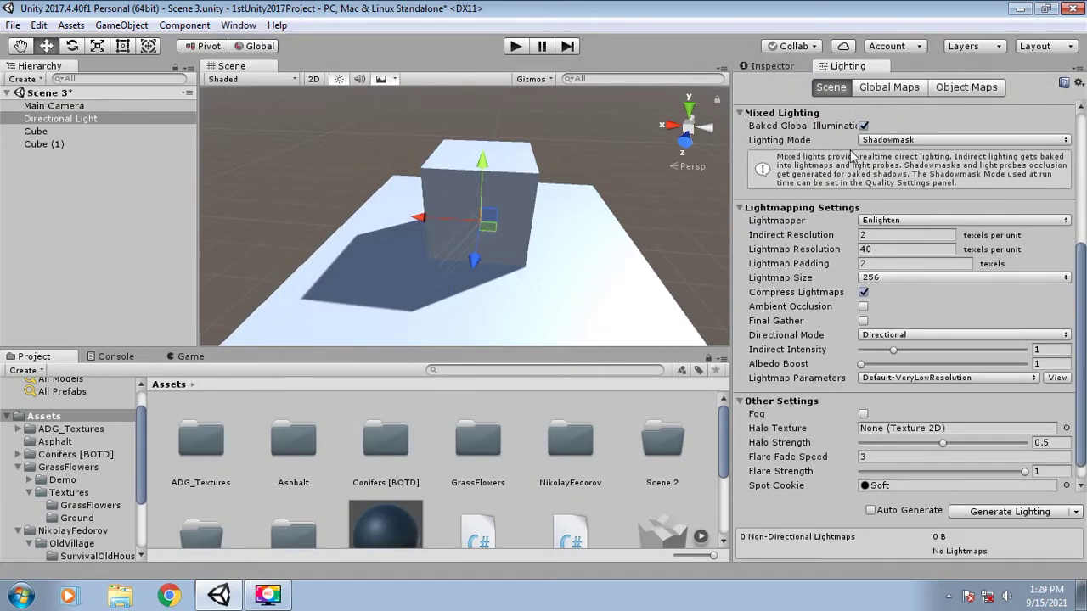
scroll(825, 142, "up", 5)
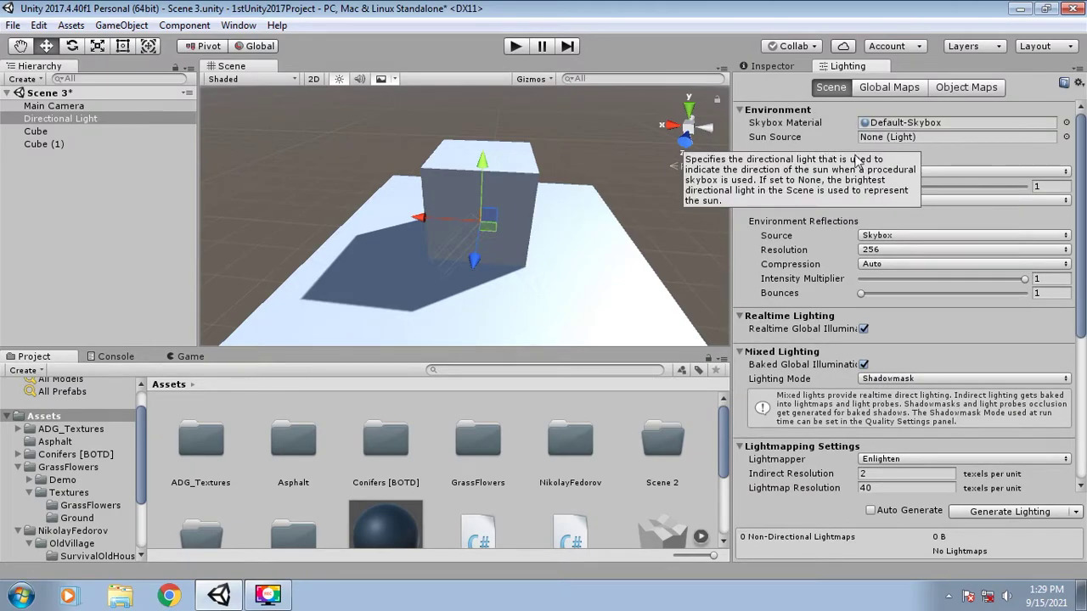
scroll(840, 309, "down", 10)
scroll(840, 309, "up", 10)
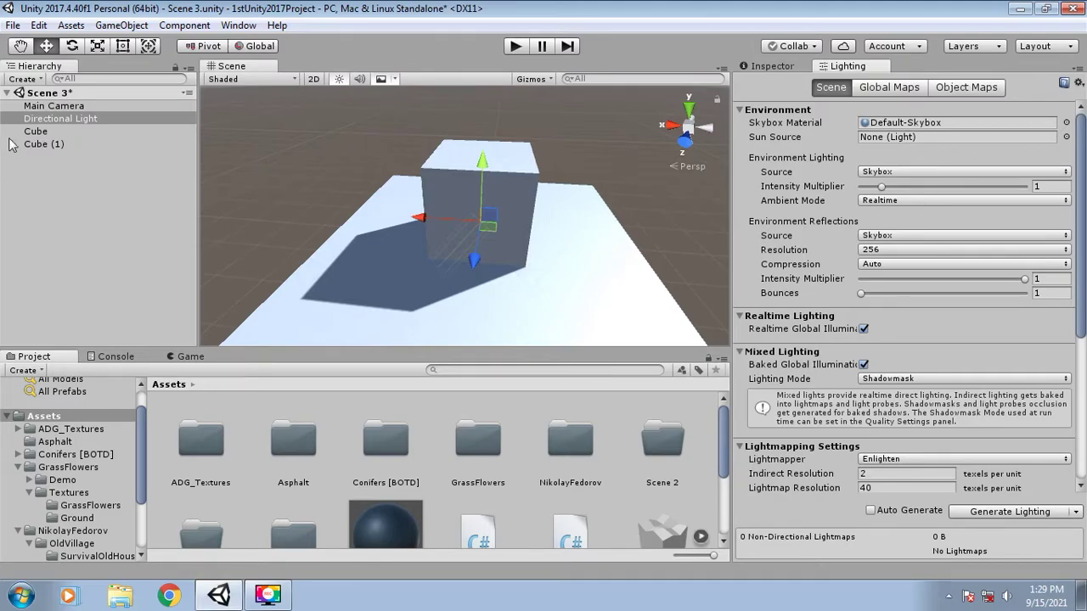
left_click_drag(58, 119, 923, 137)
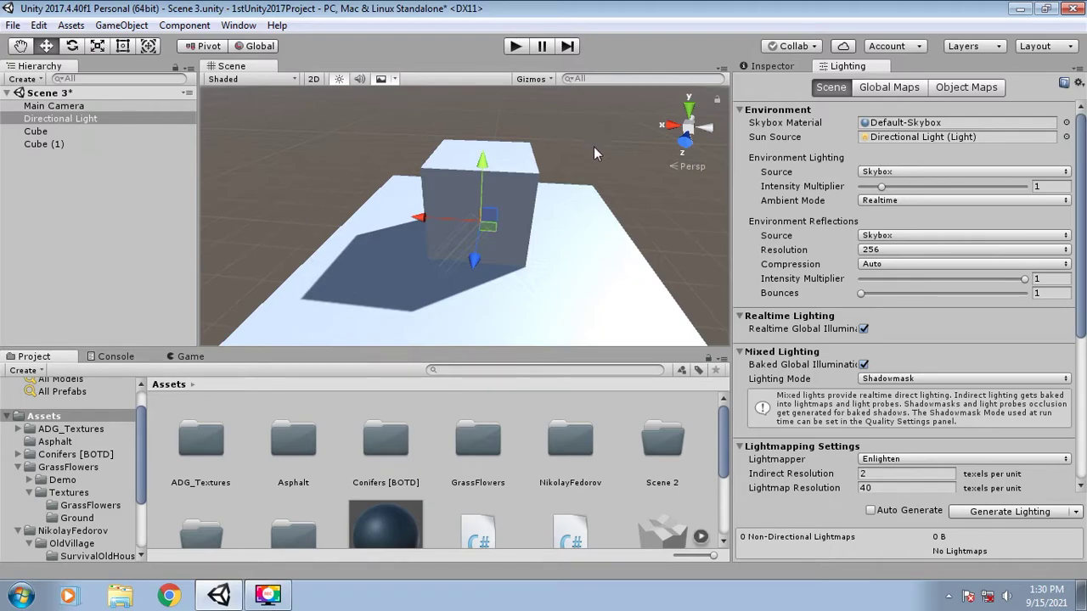
Step: Select 256 as the resolution of the environment reflections
mouse_move(673, 259)
right_mouse_down()
mouse_move(673, 230)
mouse_move(680, 250)
right_mouse_up()
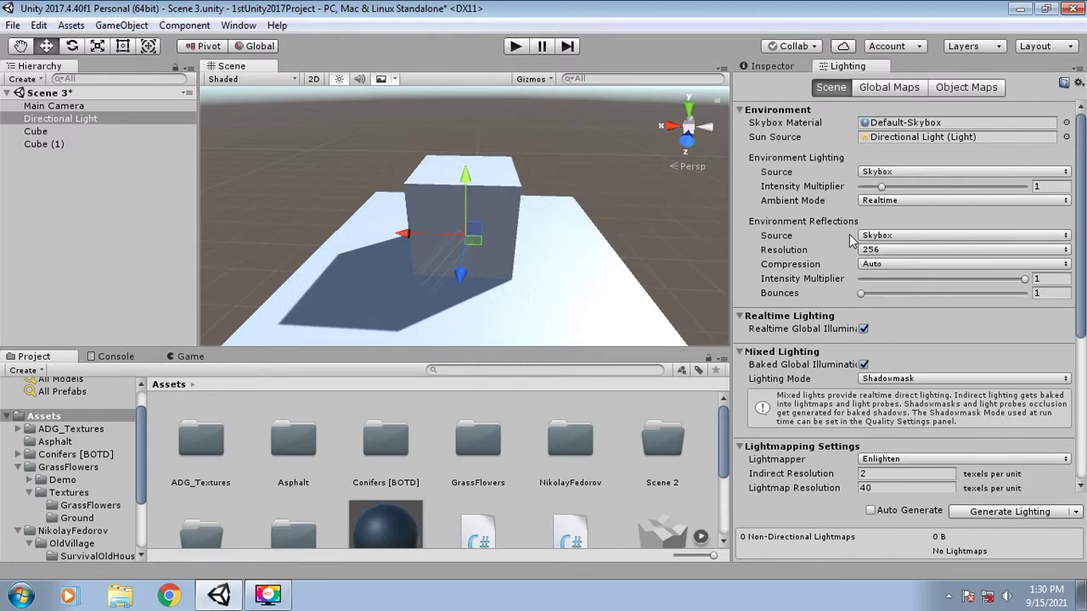
left_click(907, 252)
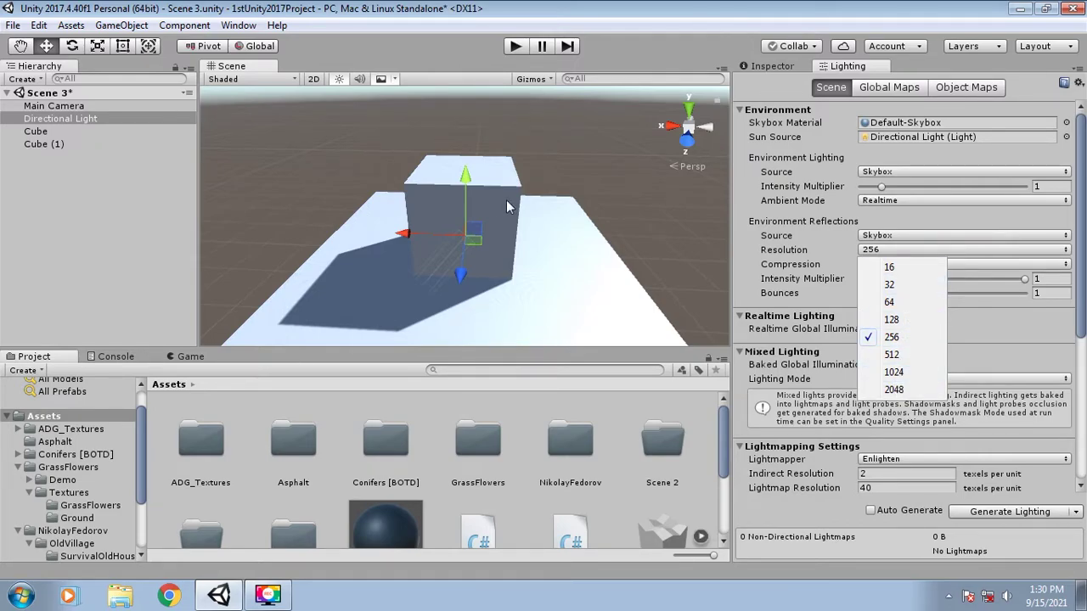
left_click(585, 235)
right_click_drag(585, 235, 496, 261)
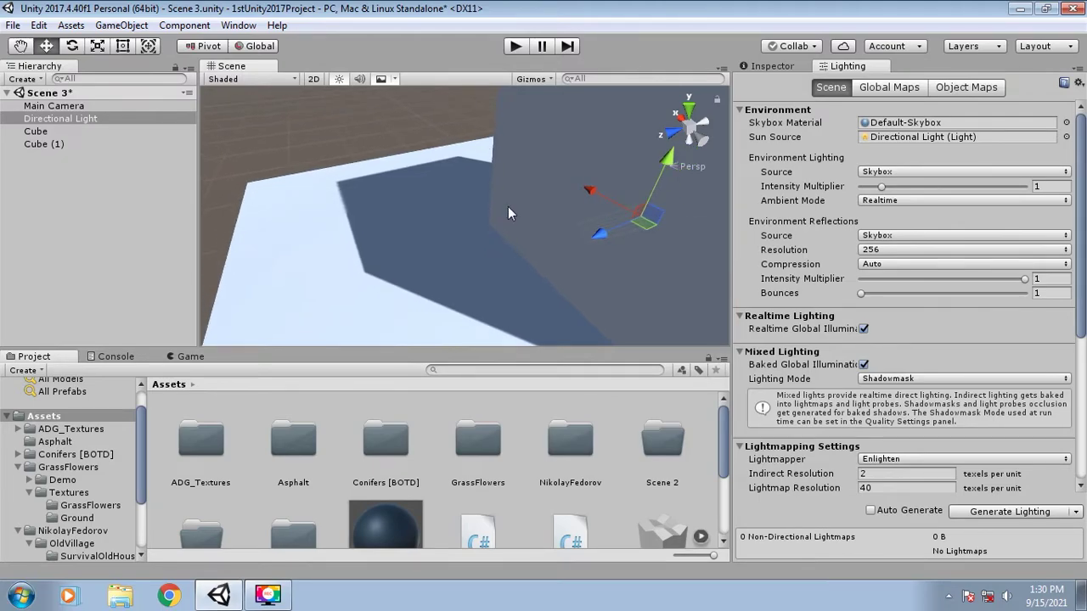
right_click_drag(499, 217, 696, 228)
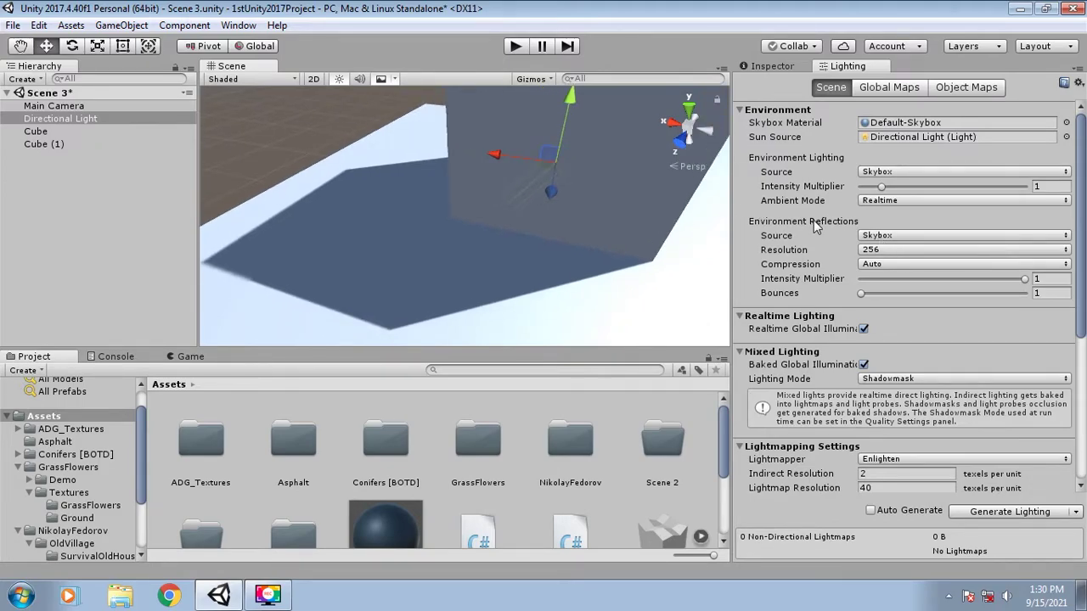
left_click(875, 252)
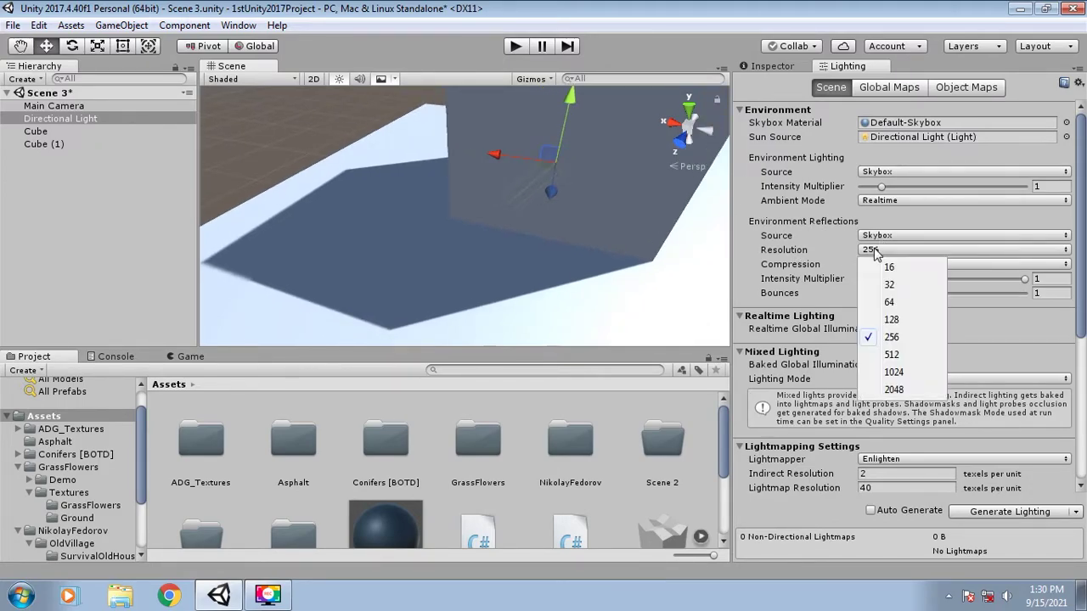
left_click(893, 338)
Step: Set the lightmapper to Progressive (Preview) and choose a lightmap size of 256
scroll(823, 199, "down", 4)
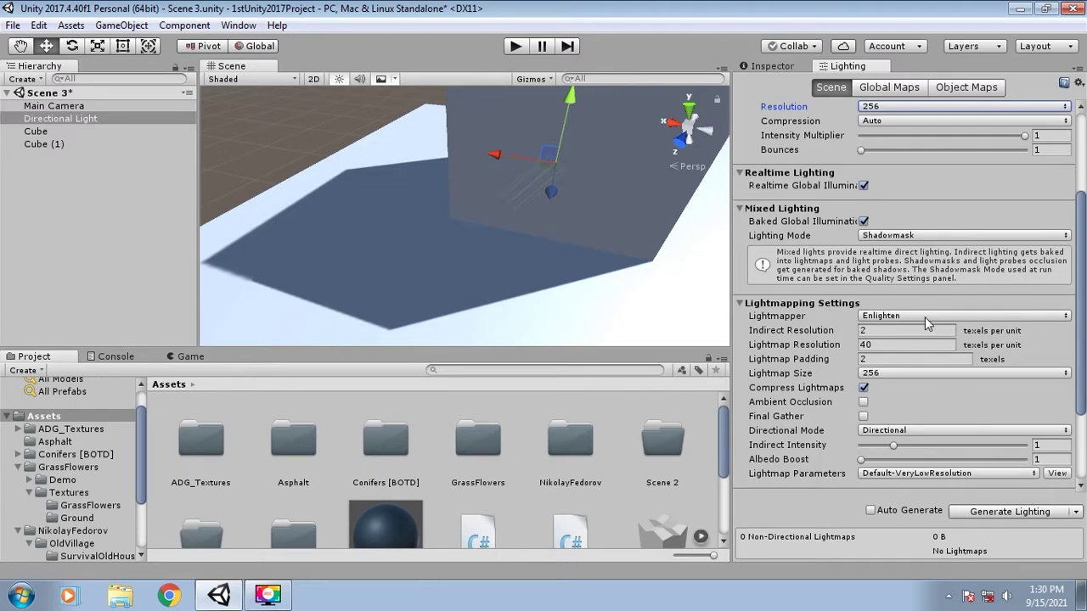
left_click(928, 322)
left_click(932, 351)
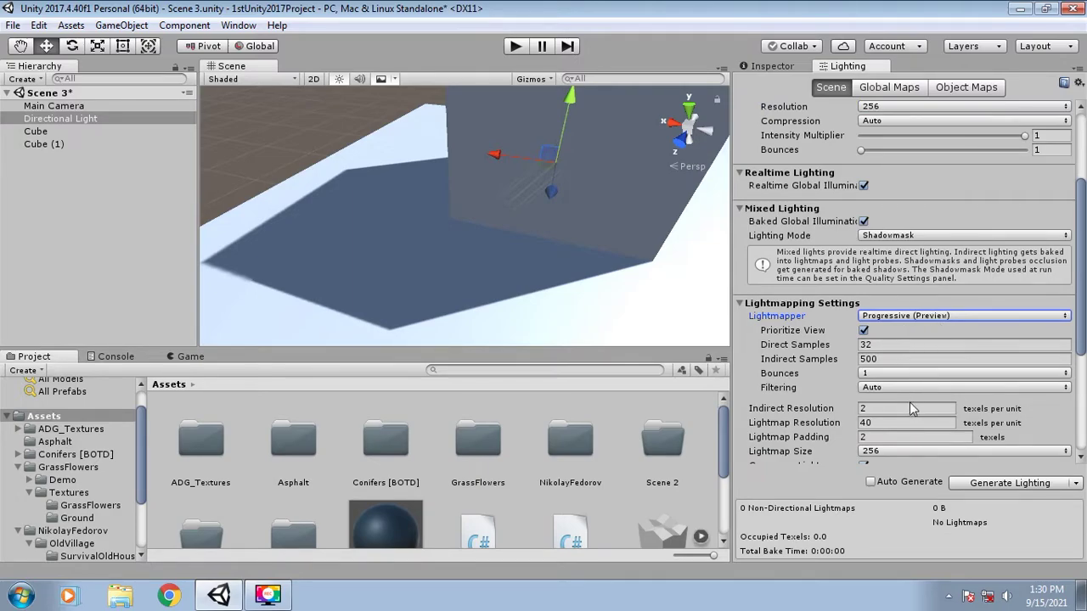
scroll(908, 406, "down", 5)
left_click(881, 356)
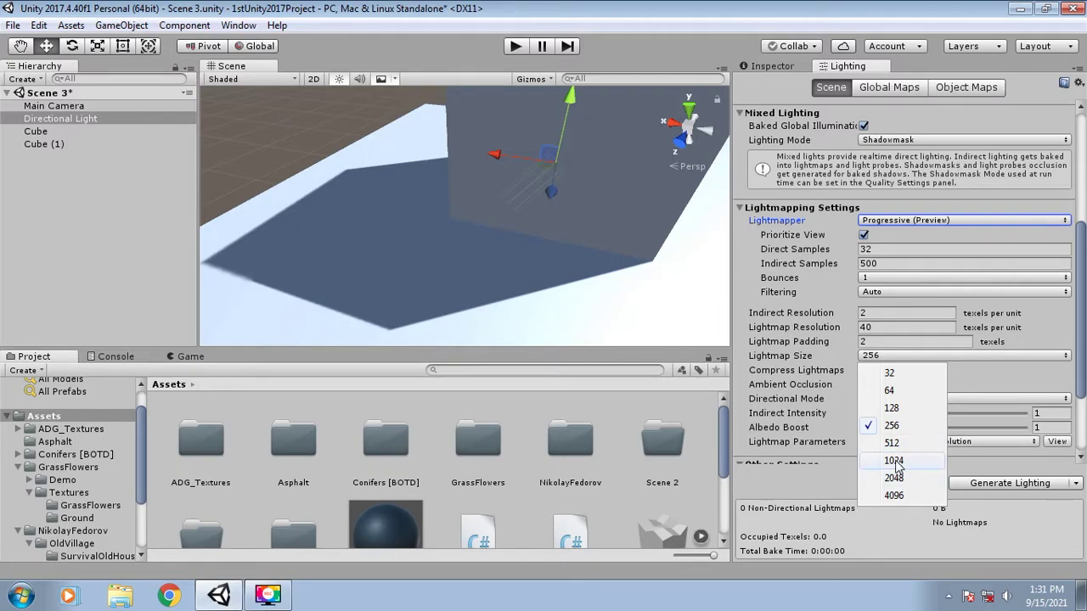
left_click(894, 425)
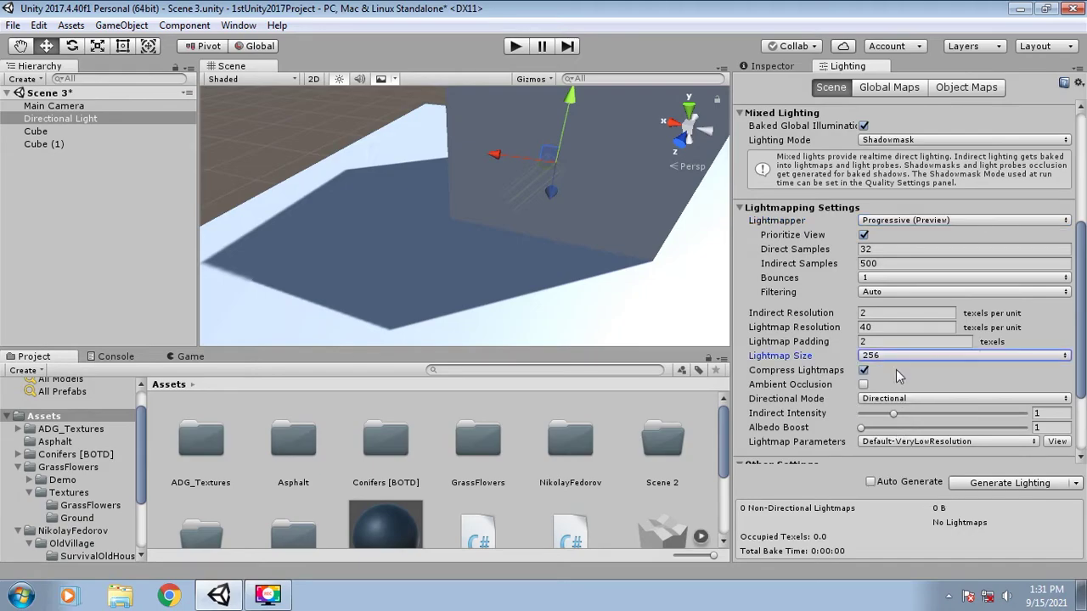
Step: Review the available Lightmap Parameters presets and the remaining mixed lighting and lightmapping settings
scroll(896, 369, "down", 2)
scroll(899, 364, "down", 2)
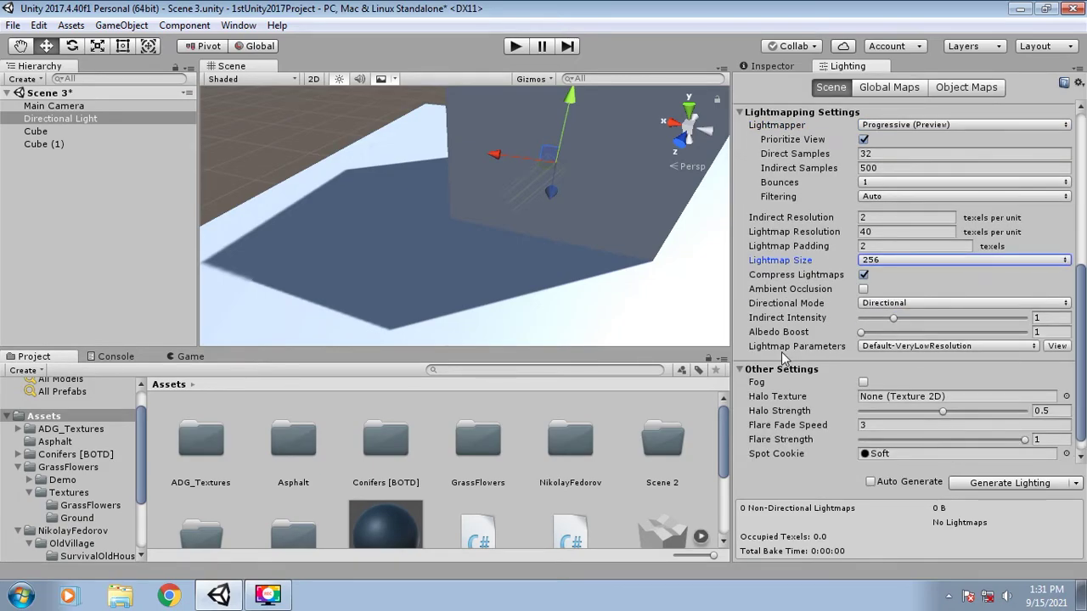
left_click(939, 344)
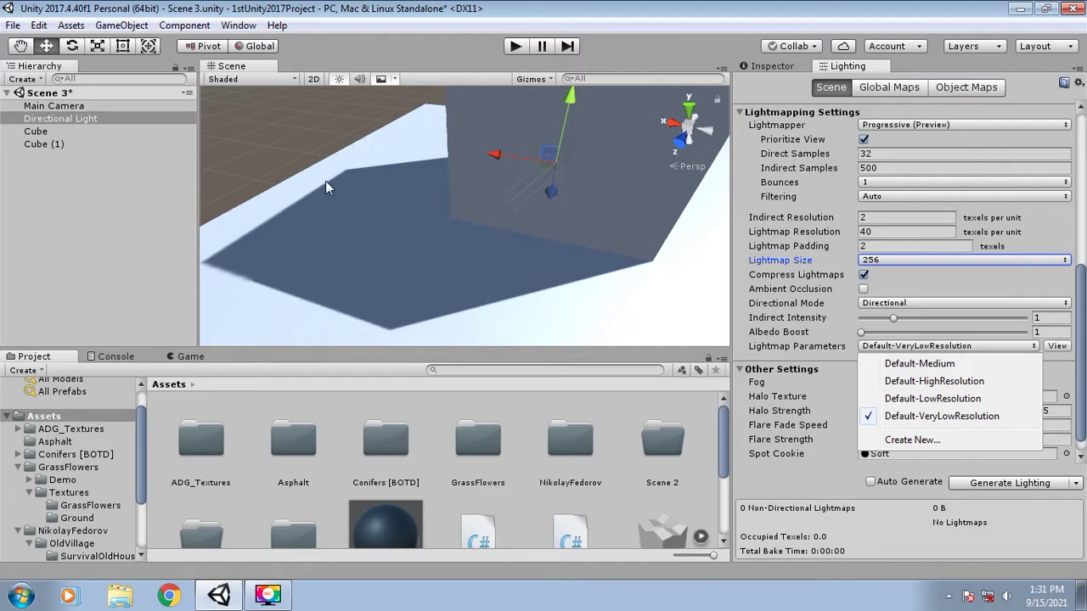
left_click(885, 346)
scroll(894, 300, "up", 2)
scroll(894, 229, "up", 6)
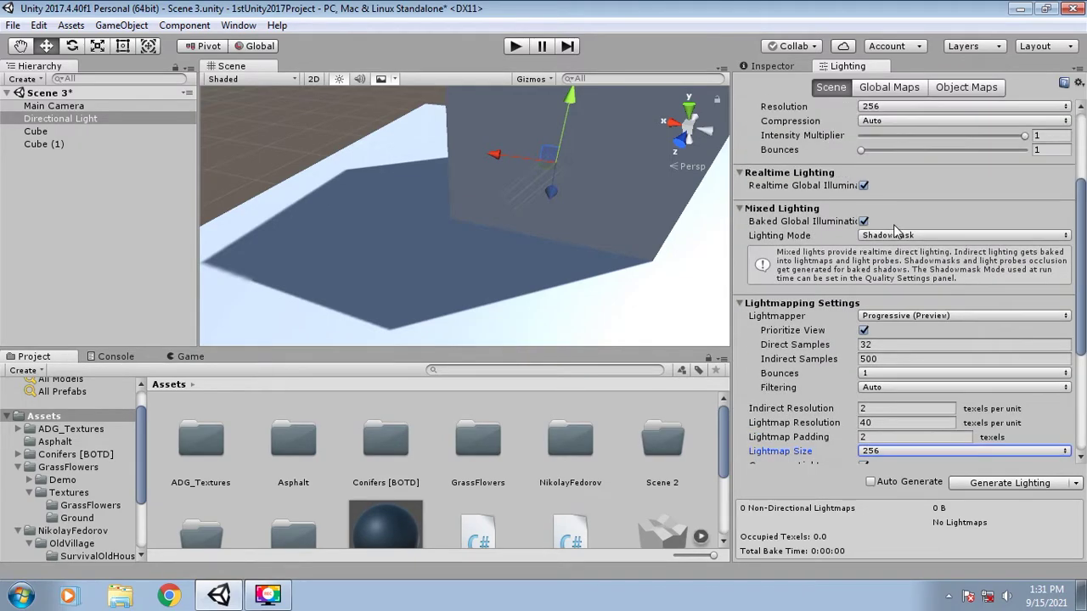
scroll(894, 229, "down", 4)
scroll(895, 228, "down", 5)
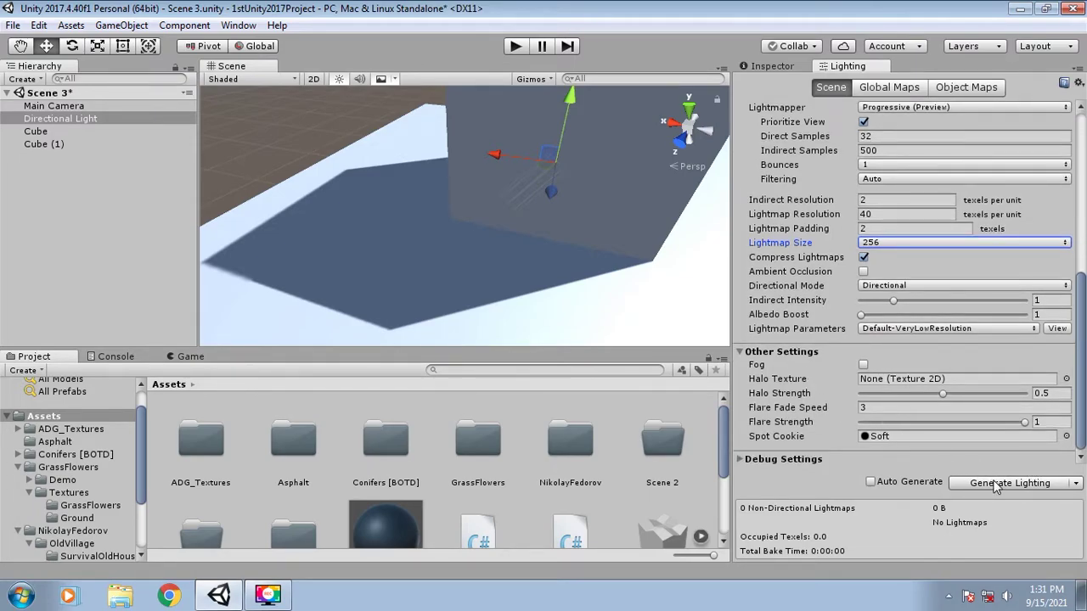
Step: Generate the baked lighting for the scene and examine the cube's baked shadow on the platform
left_click(992, 484)
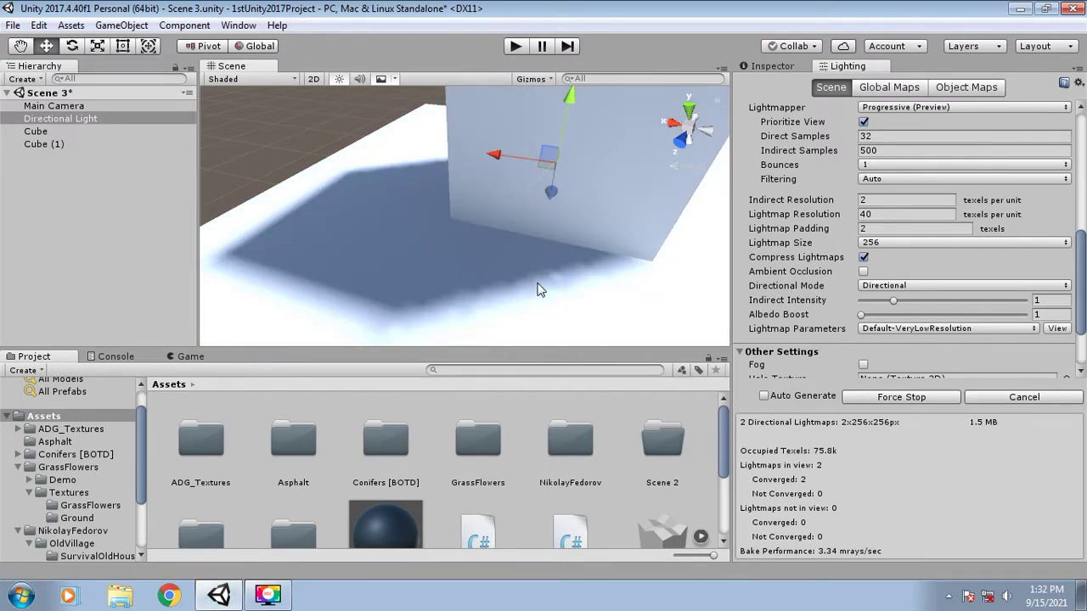
left_click_drag(561, 255, 894, 189, "alt")
right_click_drag(893, 189, 953, 252)
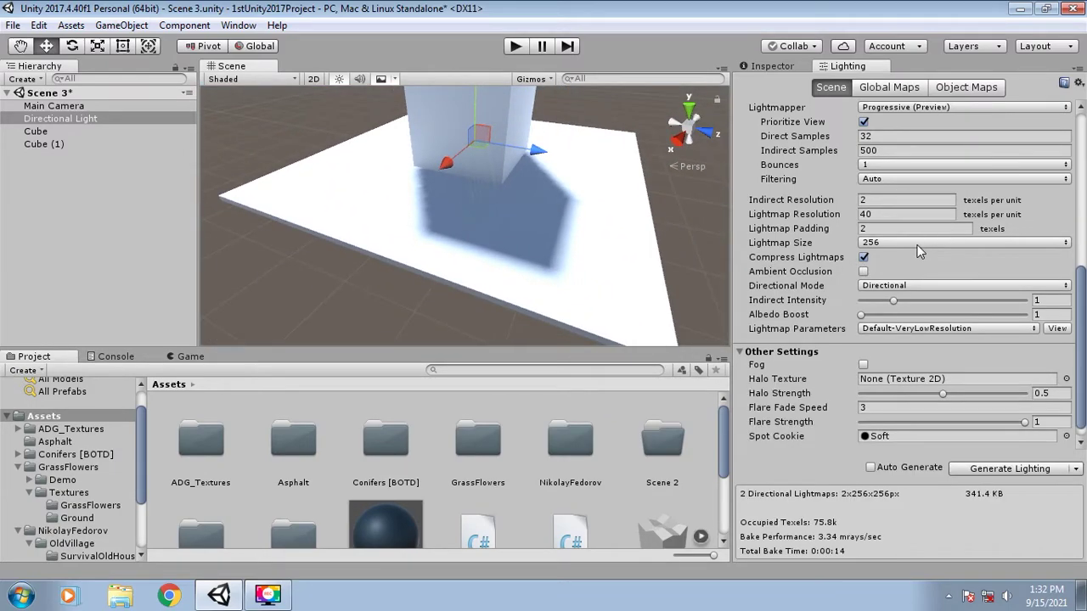
Step: Check the available lightmap sizes, reselect 256, and return to the environment reflection settings
left_click(918, 245)
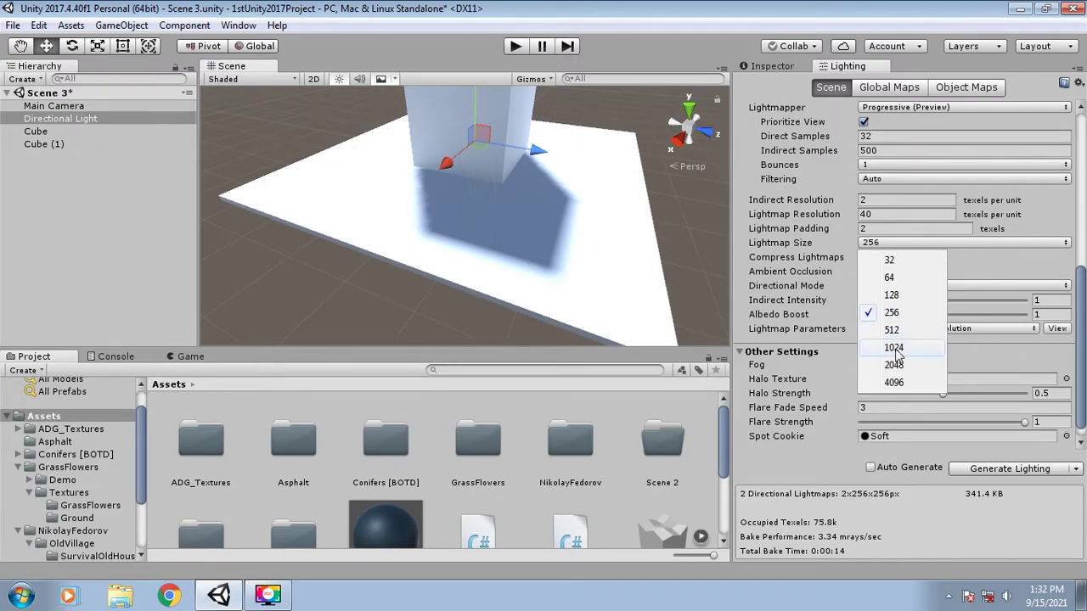
left_click(870, 311)
scroll(806, 227, "up", 3)
scroll(846, 170, "up", 2)
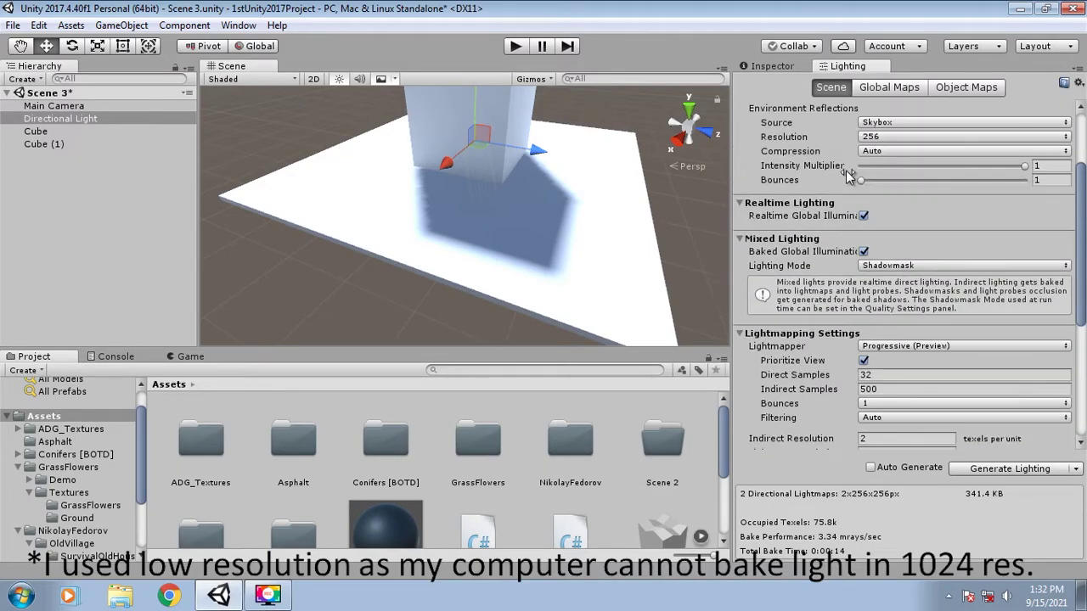
Step: Review the available environment reflection resolutions and the Lightmap Parameters presets in the scene lighting settings
left_click(890, 137)
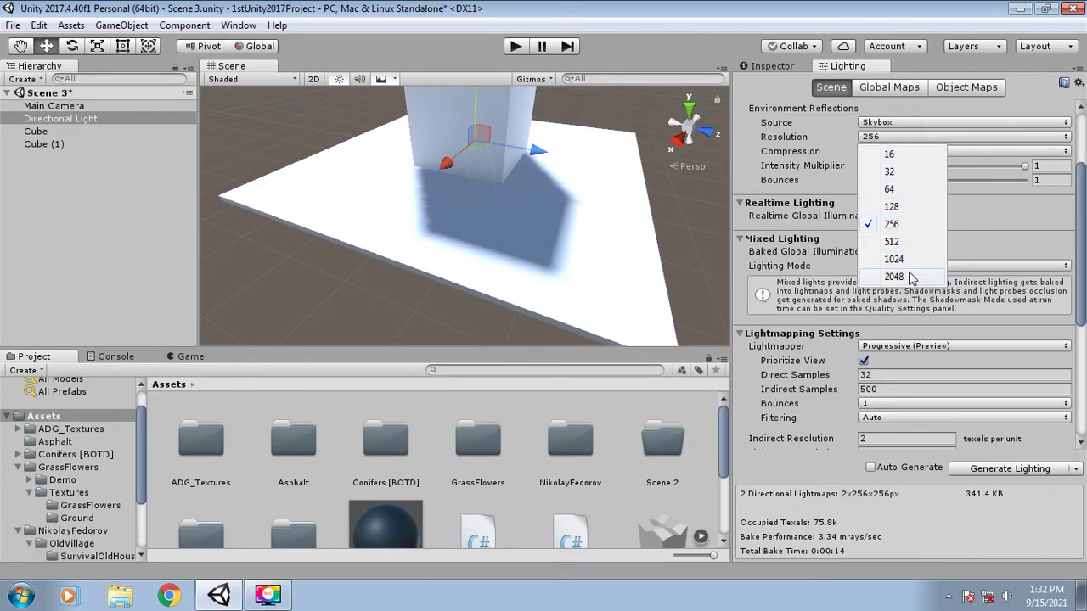
left_click(750, 438)
scroll(764, 408, "down", 4)
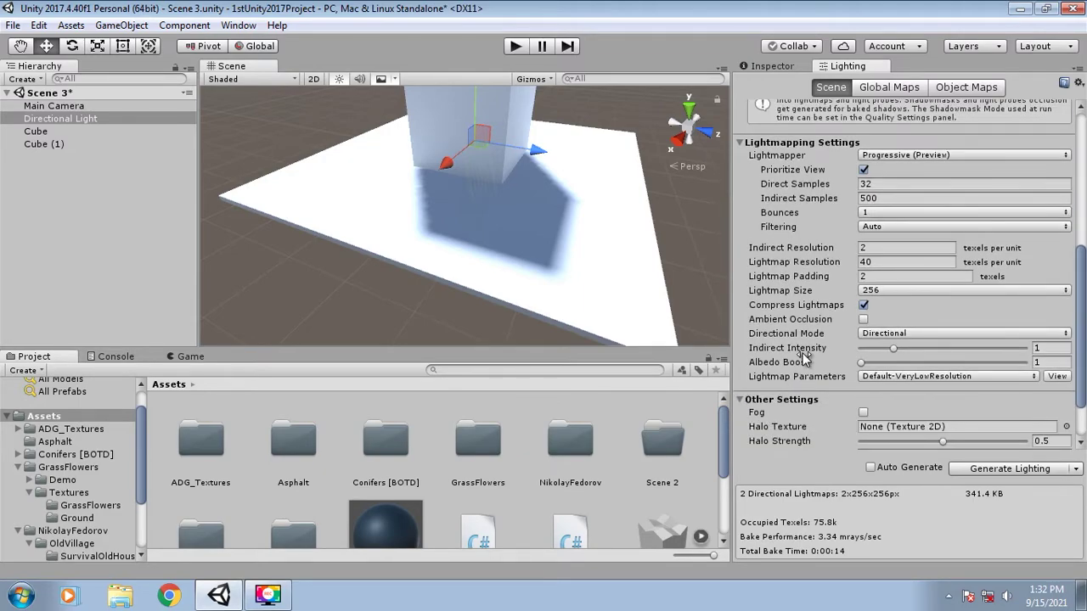
scroll(808, 351, "down", 1)
left_click(907, 329)
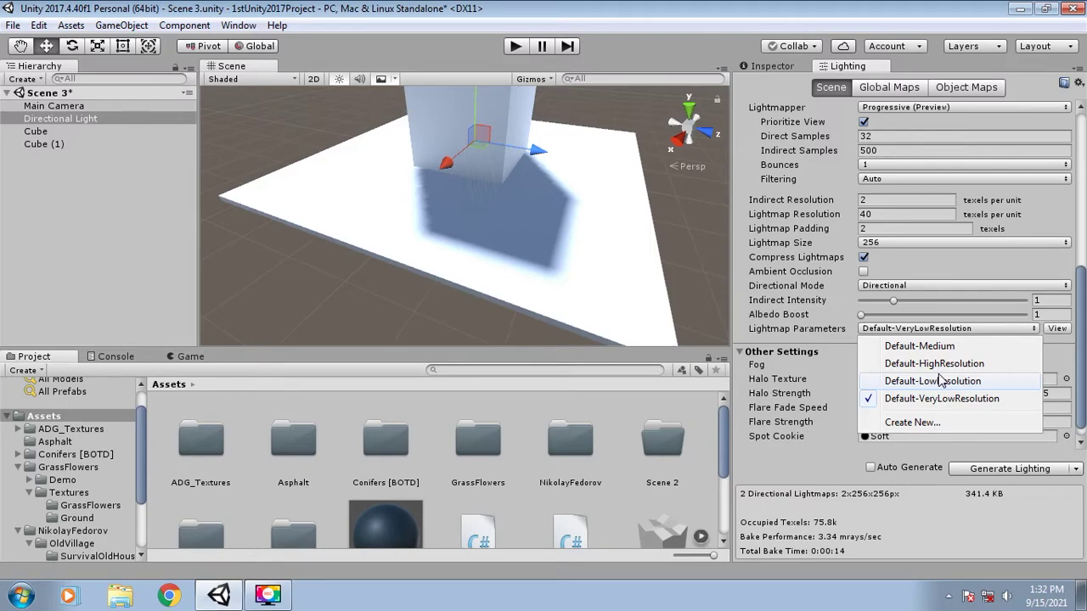
Step: Delete both cubes, Cube and Cube (1), from the scene
left_click_drag(578, 217, 286, 197, "alt")
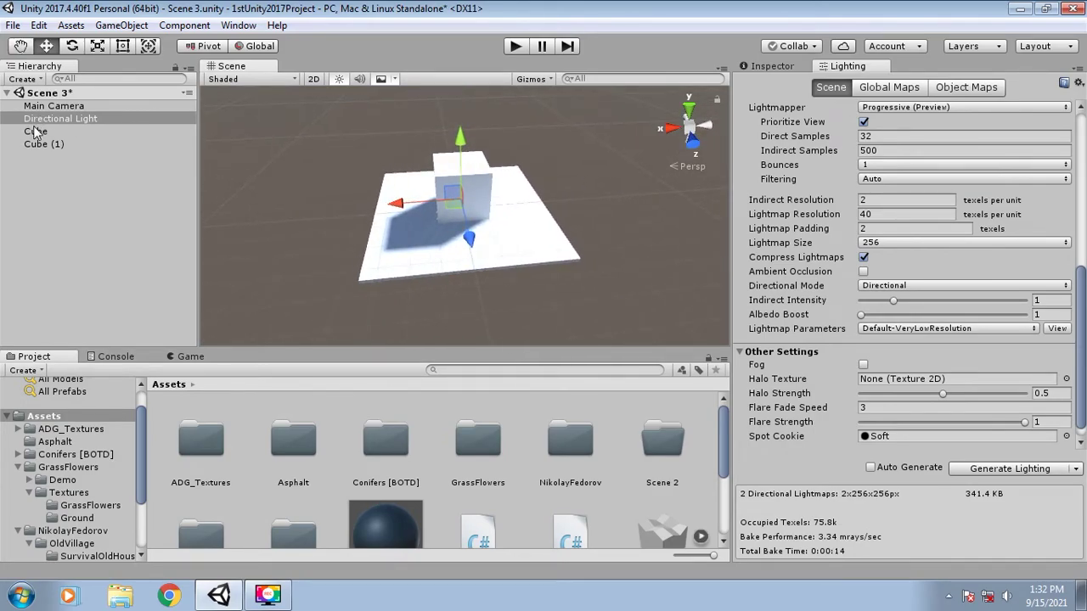
left_click(35, 132)
left_click(55, 143, "shift")
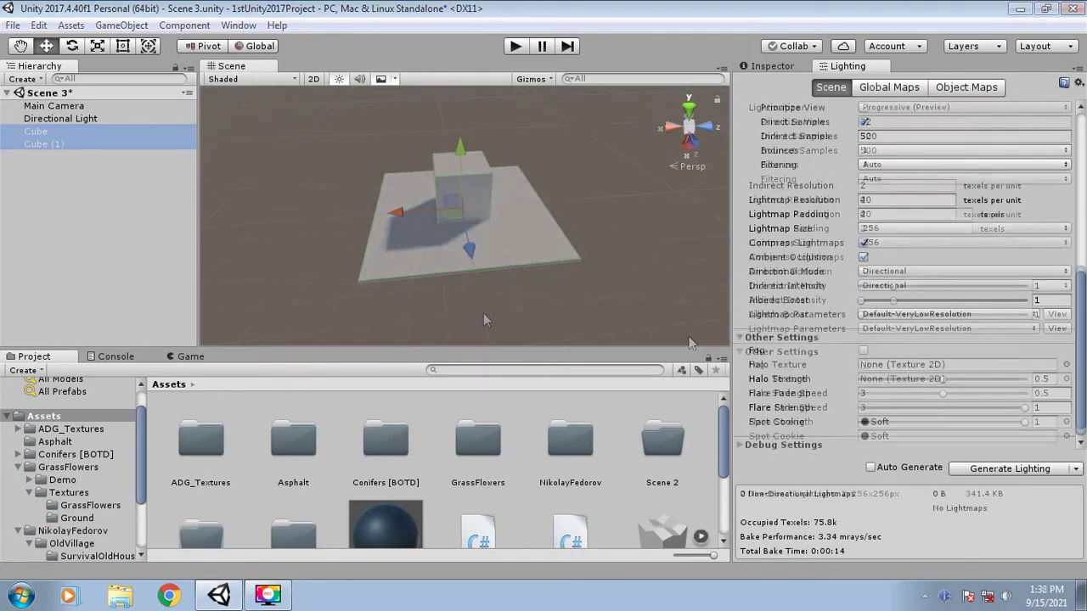
key("Delete")
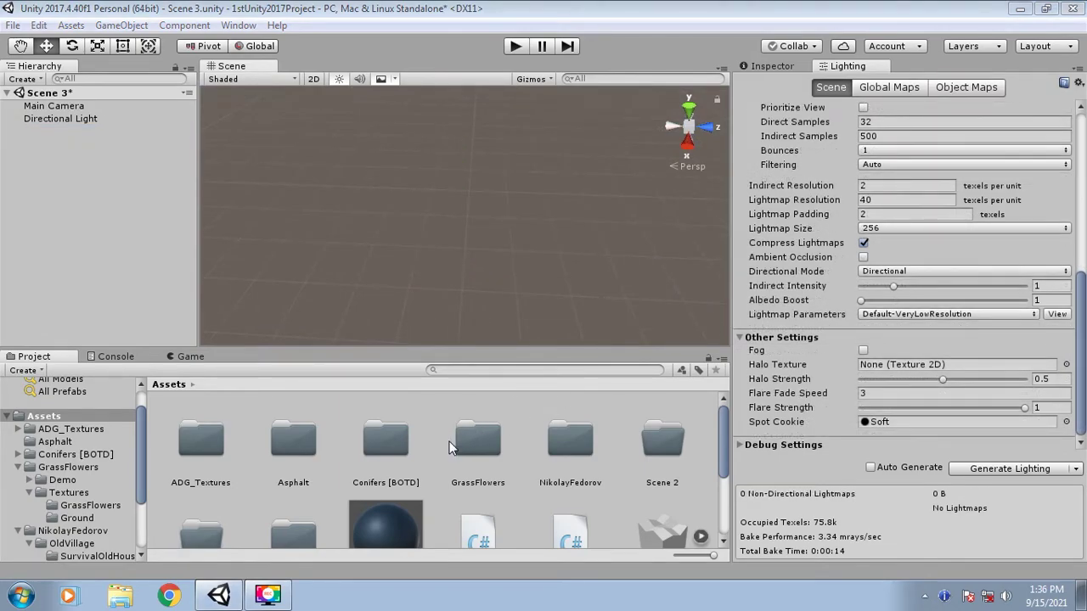
Step: Add the New Terrain 2 asset from the Assets folder to the scene and frame its grassy area
scroll(402, 448, "down", 3)
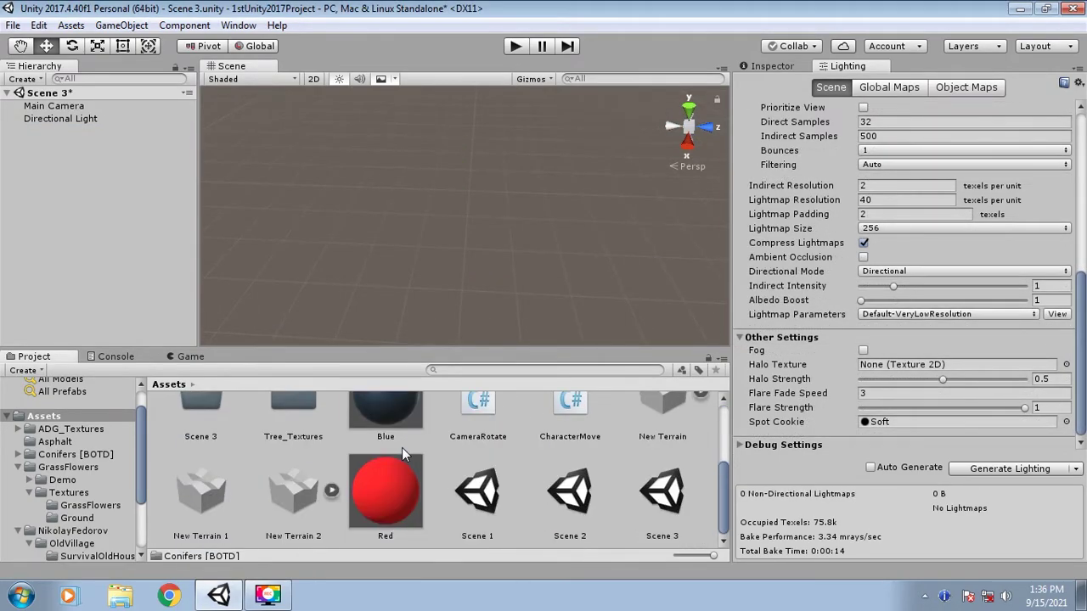
left_click(297, 495)
left_click_drag(297, 495, 313, 206)
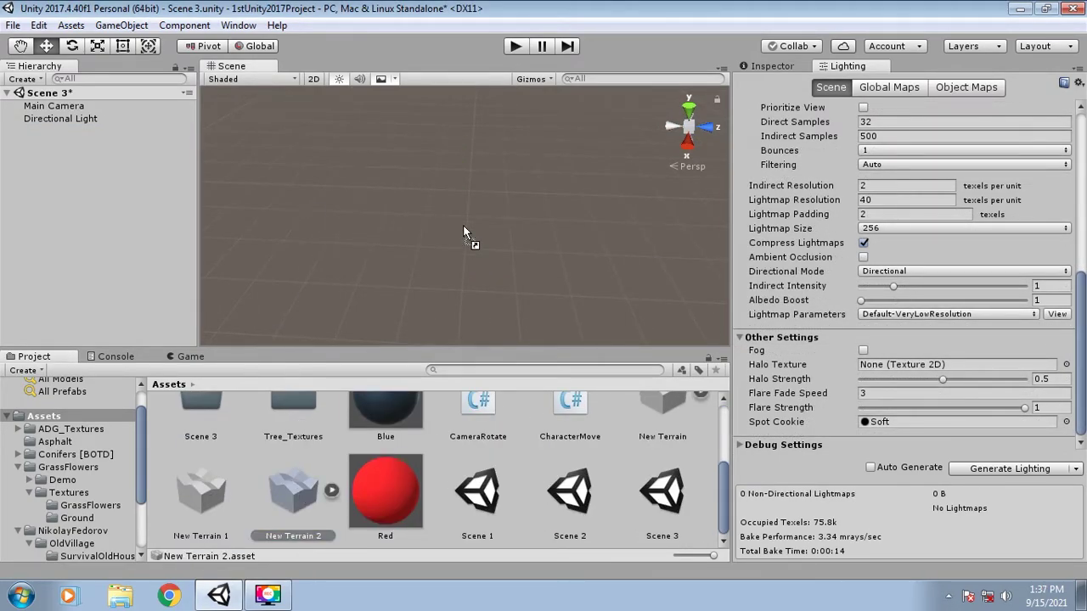
left_click_drag(463, 228, 463, 228)
key("s")
right_click_drag(541, 197, 333, 167)
key("w")
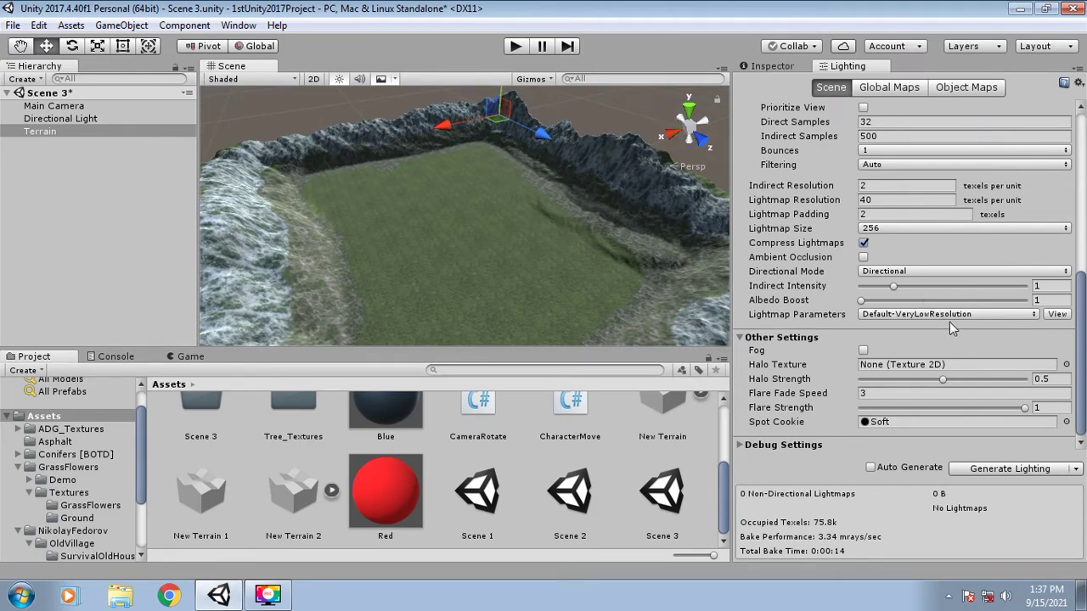
Step: Review the additional lighting generation options, Bake Reflection Probes and Clear Baked Data
left_click(1076, 469)
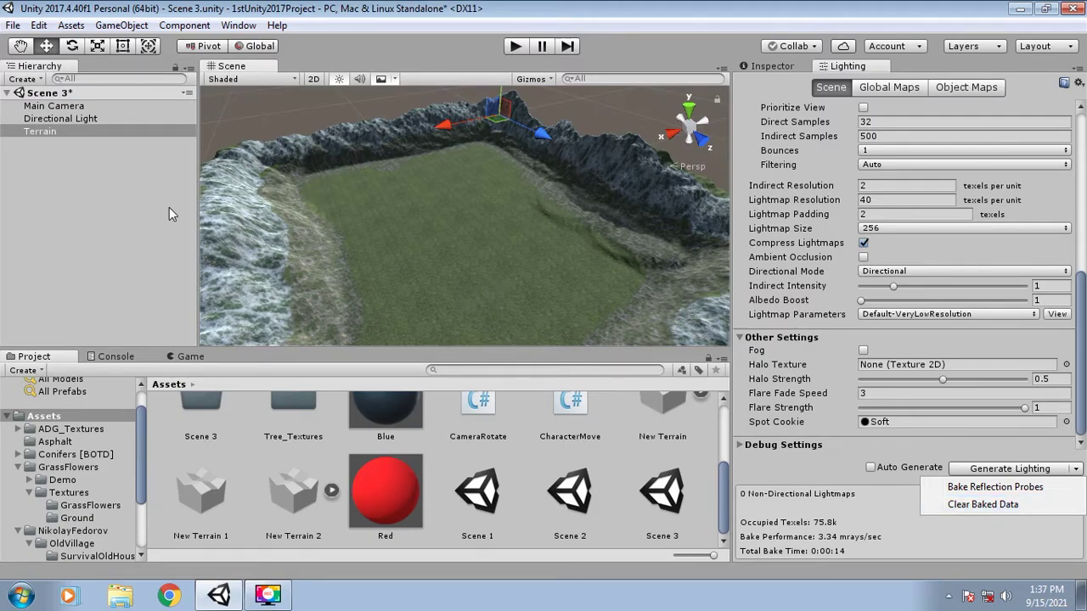
left_click_drag(546, 208, 594, 187, "alt")
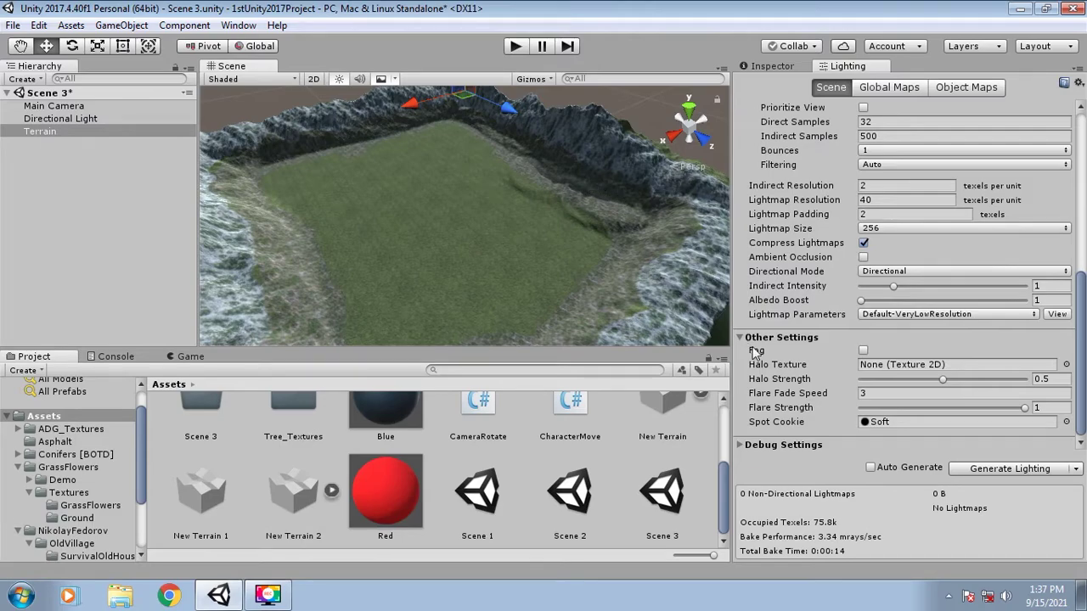
left_click(1075, 470)
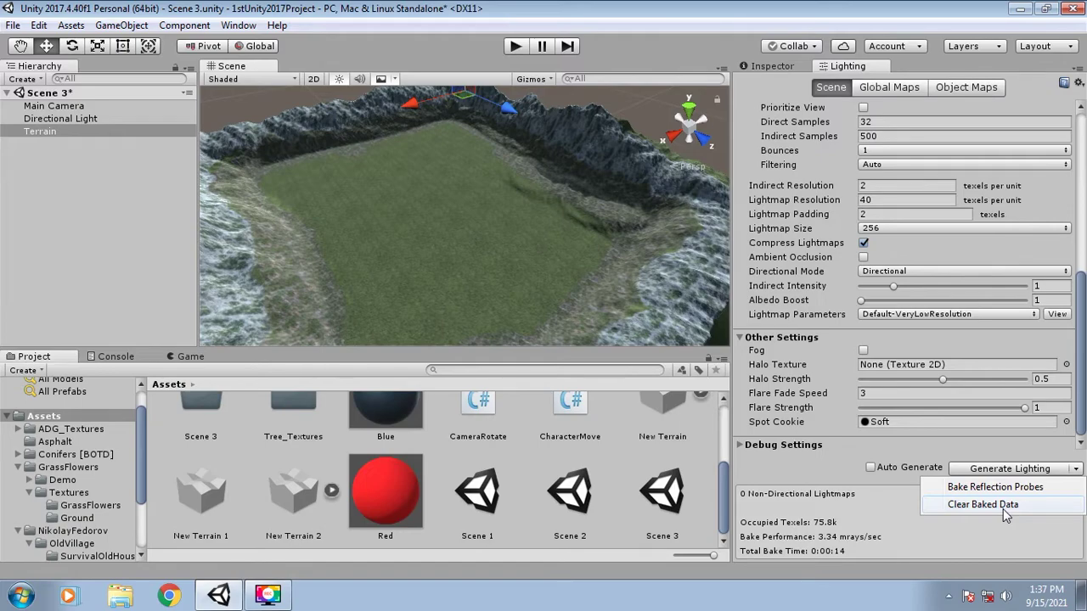
left_click_drag(324, 235, 399, 216, "alt")
Step: Place the textured house prefab from NikolayFedorov/OldVillage/SurvivalOldHouse01 on the terrain's grassy area
scroll(292, 454, "up", 2)
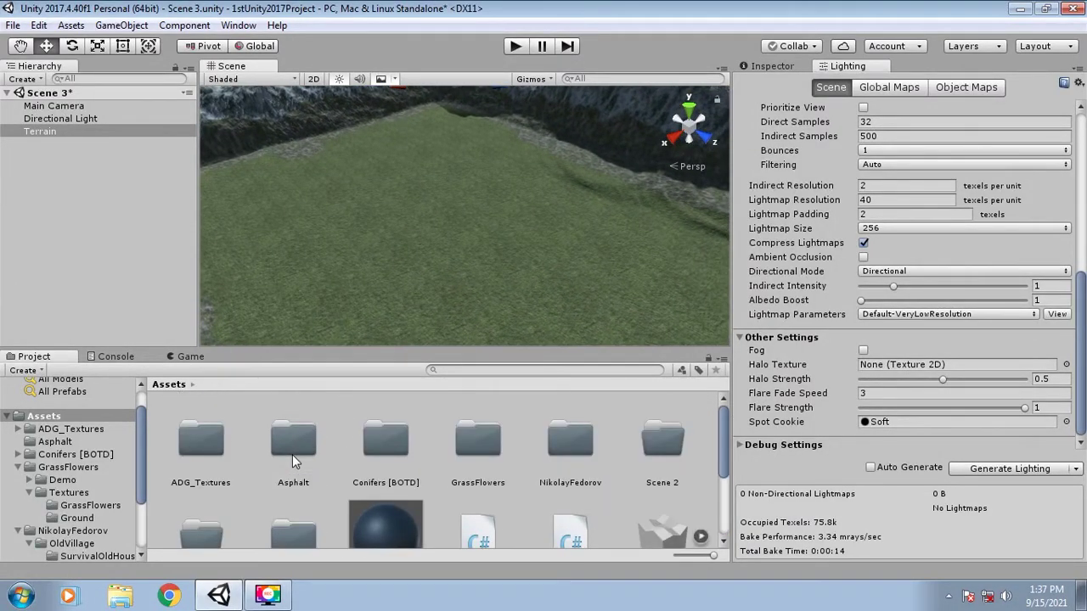
double_click(547, 459)
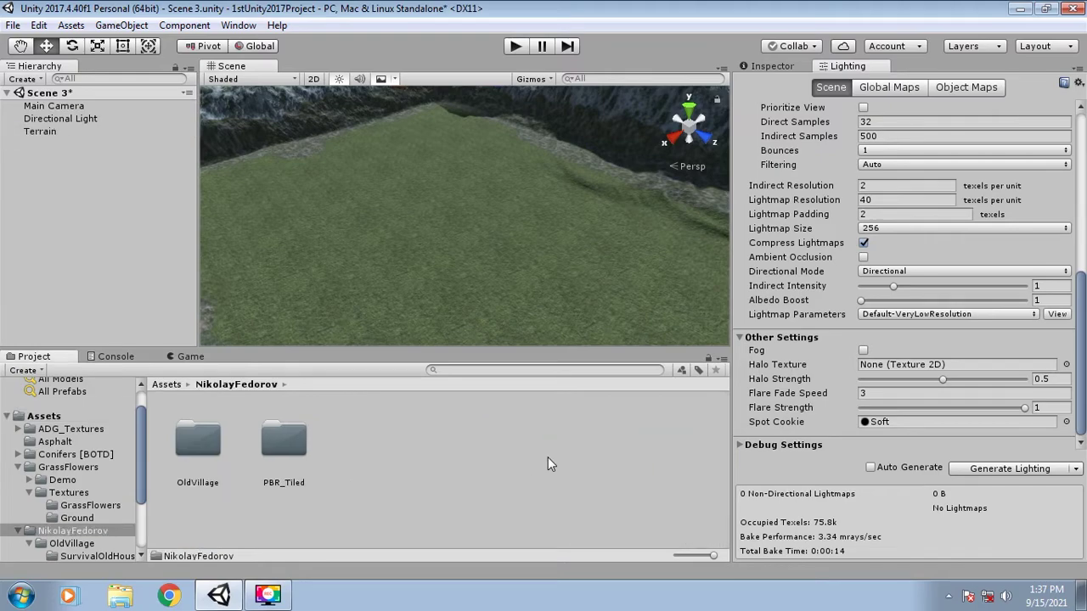
left_click(212, 448)
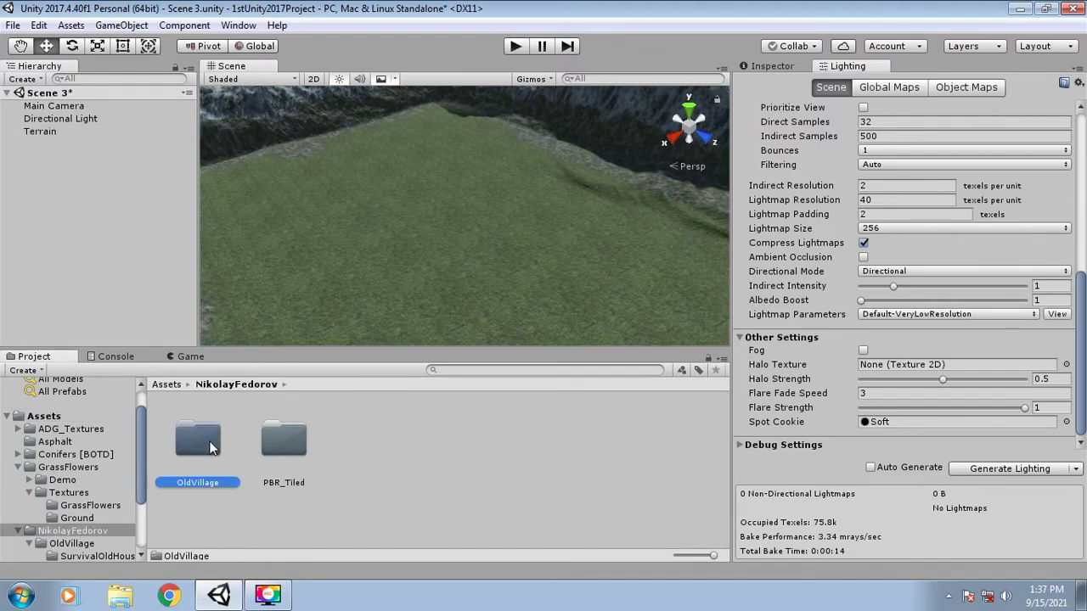
double_click(211, 445)
double_click(218, 438)
left_click(350, 439)
left_click_drag(350, 439, 456, 282)
left_click_drag(602, 267, 584, 324, "alt")
right_click_drag(584, 325, 555, 259)
key("w")
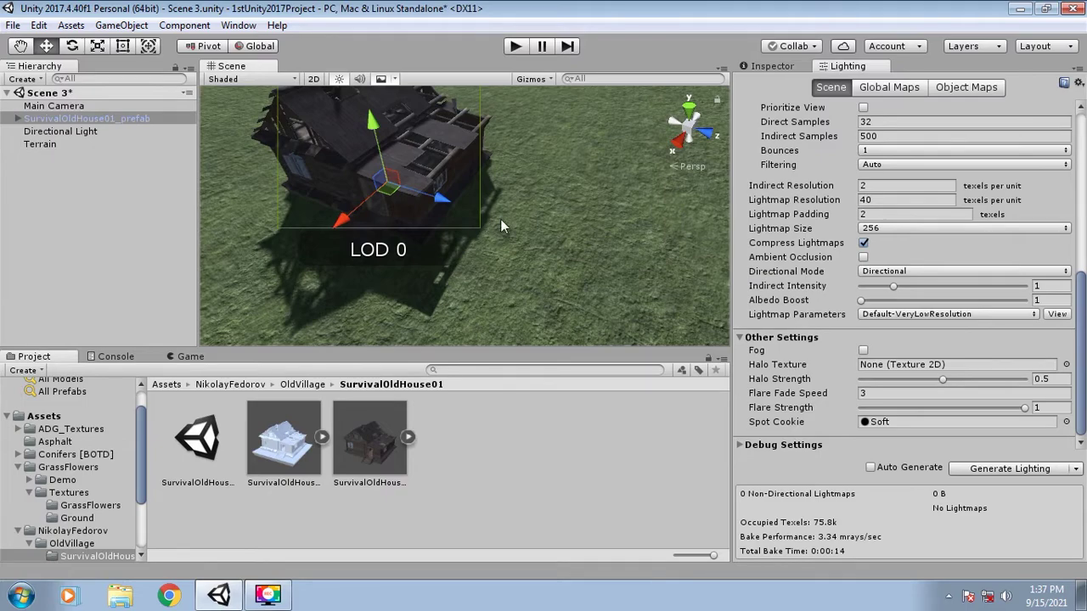
Step: Review the Lightmap Parameters presets and inspect the static and lightmap settings of the terrain and the house prefab
left_click(582, 213)
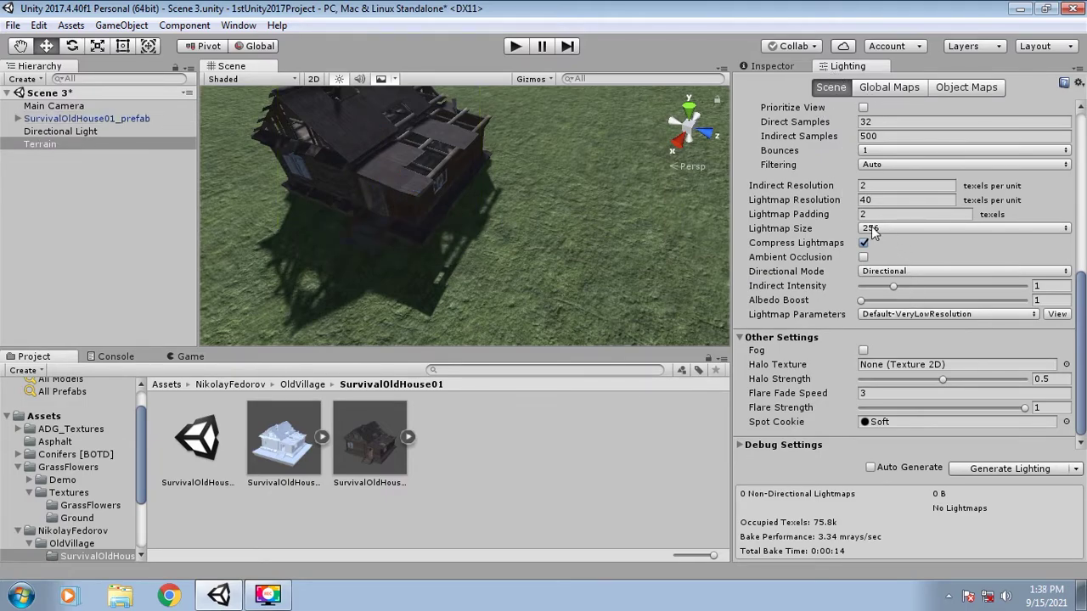
left_click(881, 315)
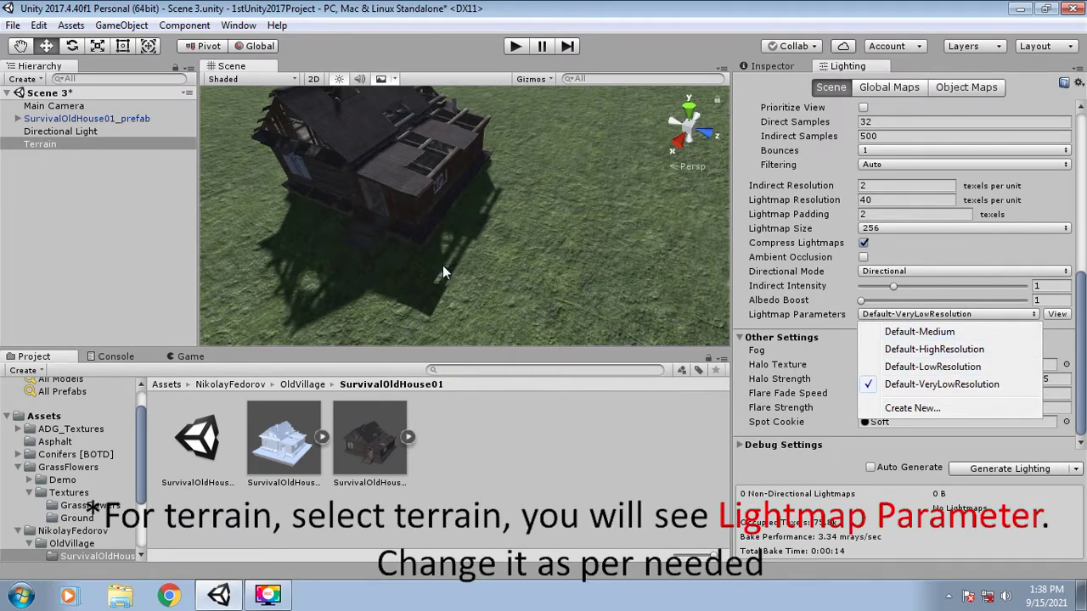
left_click(28, 267)
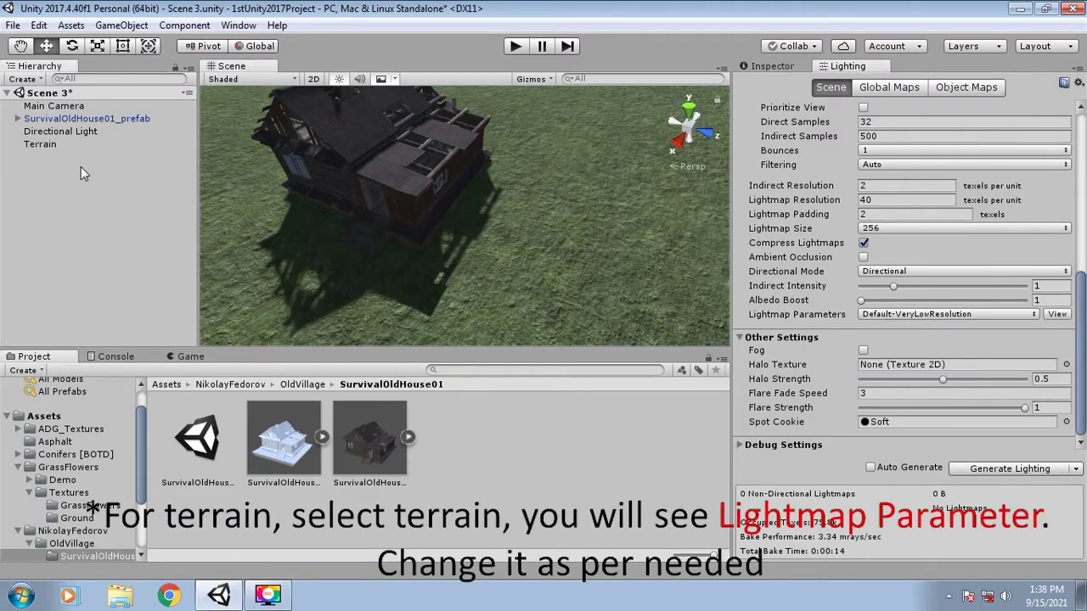
left_click(101, 144)
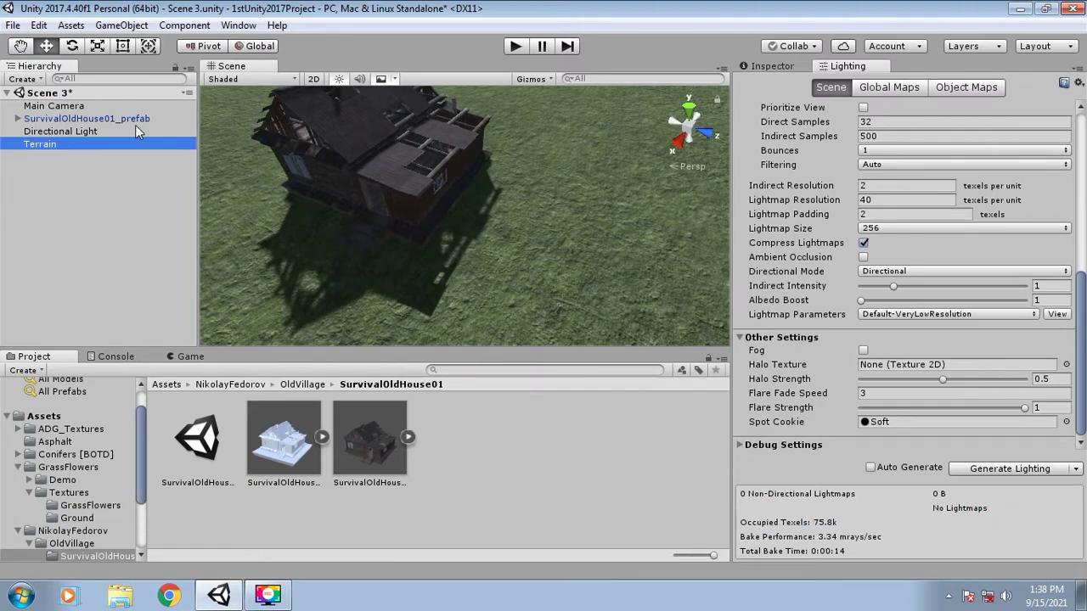
left_click(761, 64)
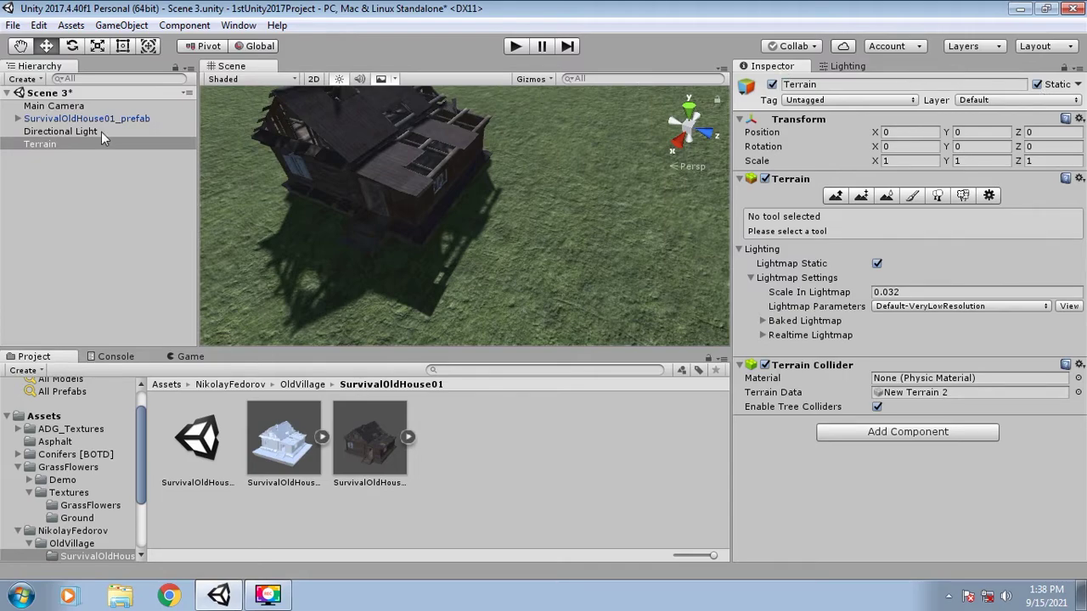
left_click(64, 118)
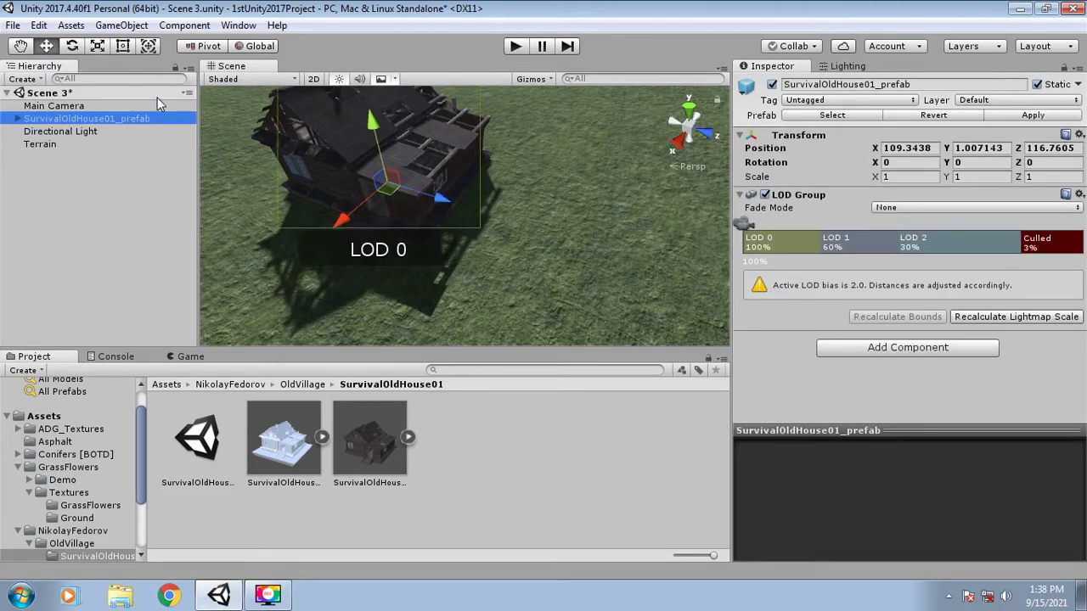
left_click(51, 145)
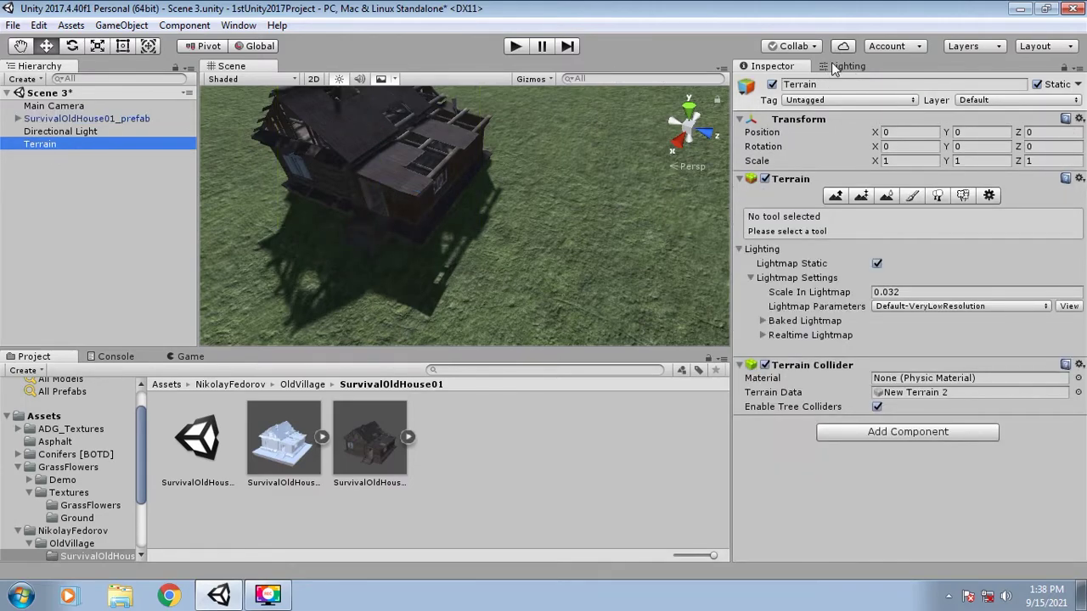
Step: Review the scene's environment, mixed lighting and lightmapping settings, reselecting 256 as the reflection resolution
left_click(834, 68)
scroll(868, 166, "up", 10)
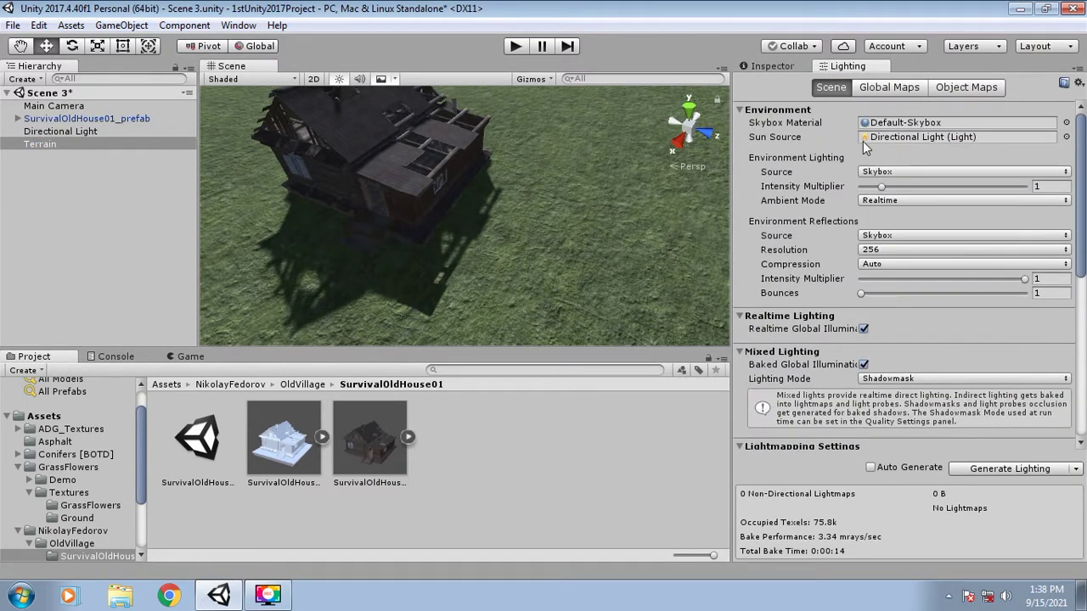
scroll(922, 180, "down", 3)
scroll(923, 176, "up", 3)
left_click(884, 250)
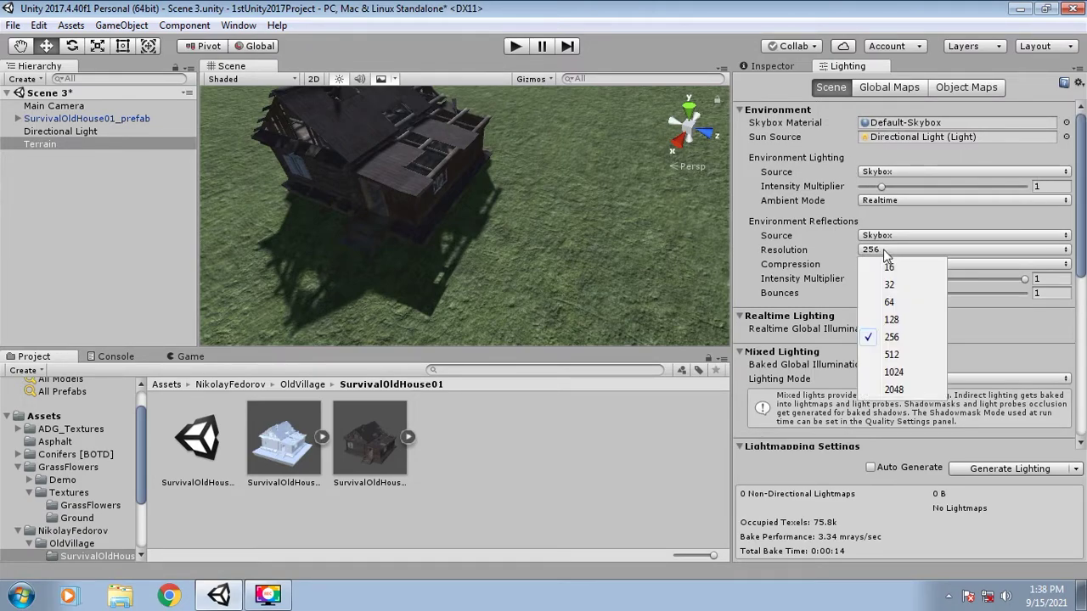
left_click(898, 338)
scroll(883, 323, "down", 5)
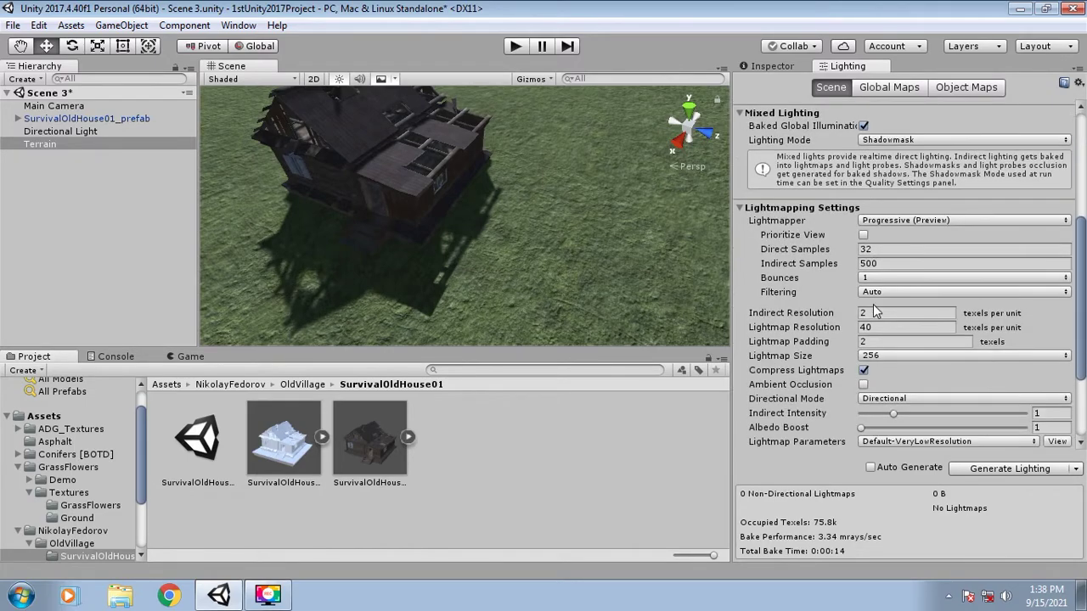
scroll(897, 328, "down", 3)
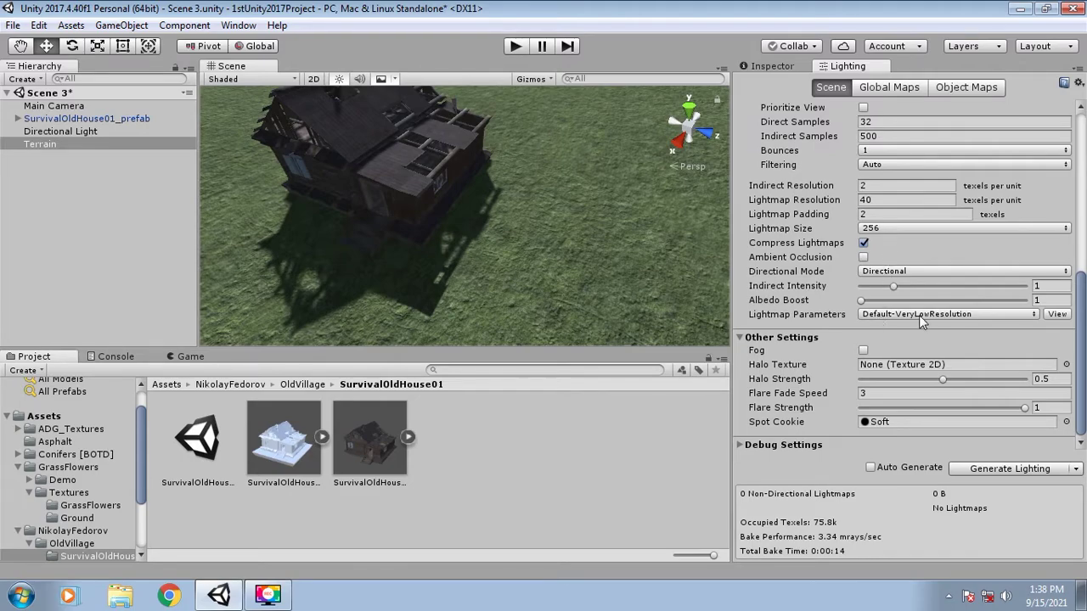
Step: Generate the baked lighting for the scene with the terrain and the house
left_click_drag(671, 179, 403, 146, "alt")
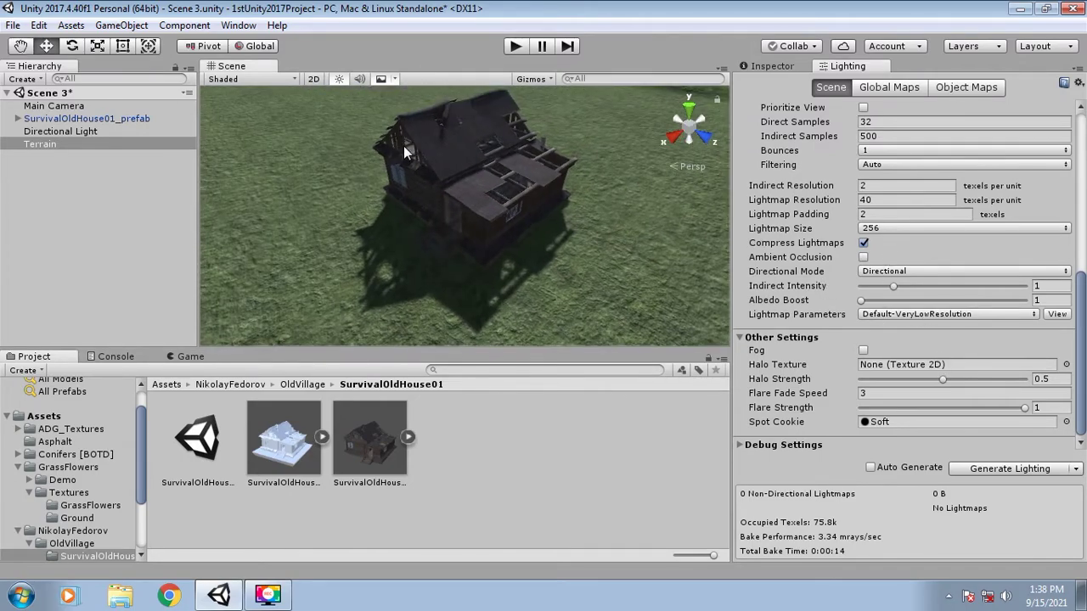
left_click(996, 469)
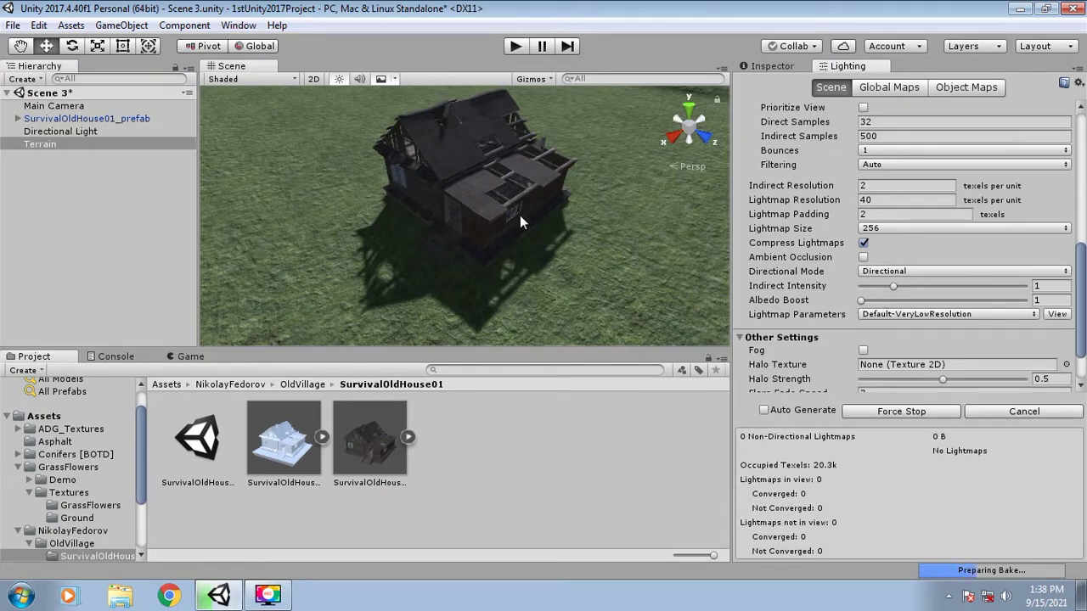
left_click_drag(574, 223, 617, 212, "alt")
right_click_drag(616, 213, 548, 201)
scroll(547, 200, "down", 6)
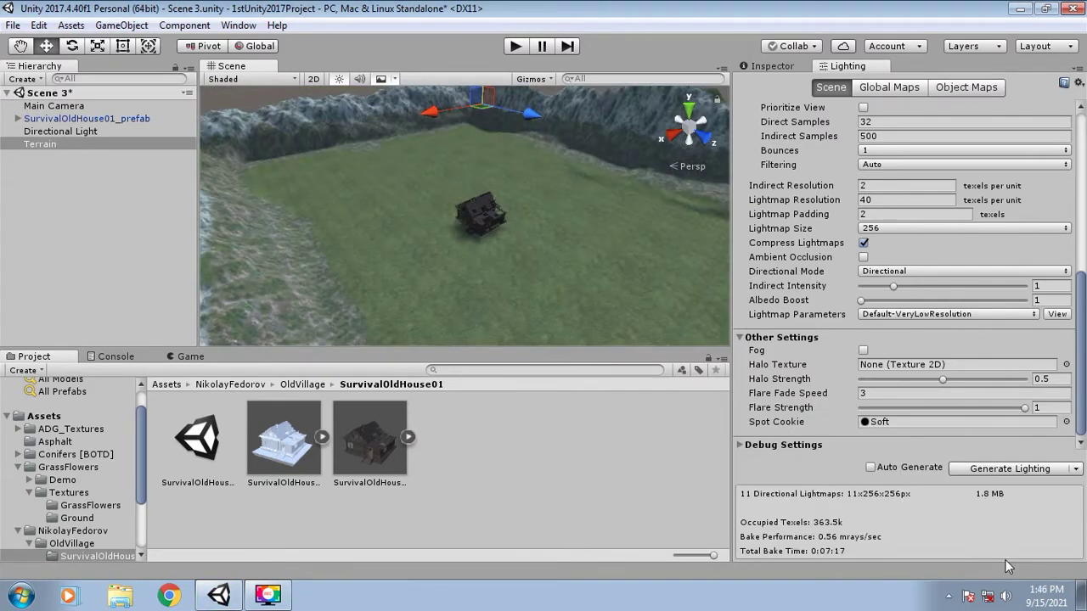
Step: Examine the baked lighting on the house and terrain, and check the available lightmap sizes
left_click_drag(562, 225, 605, 248, "alt")
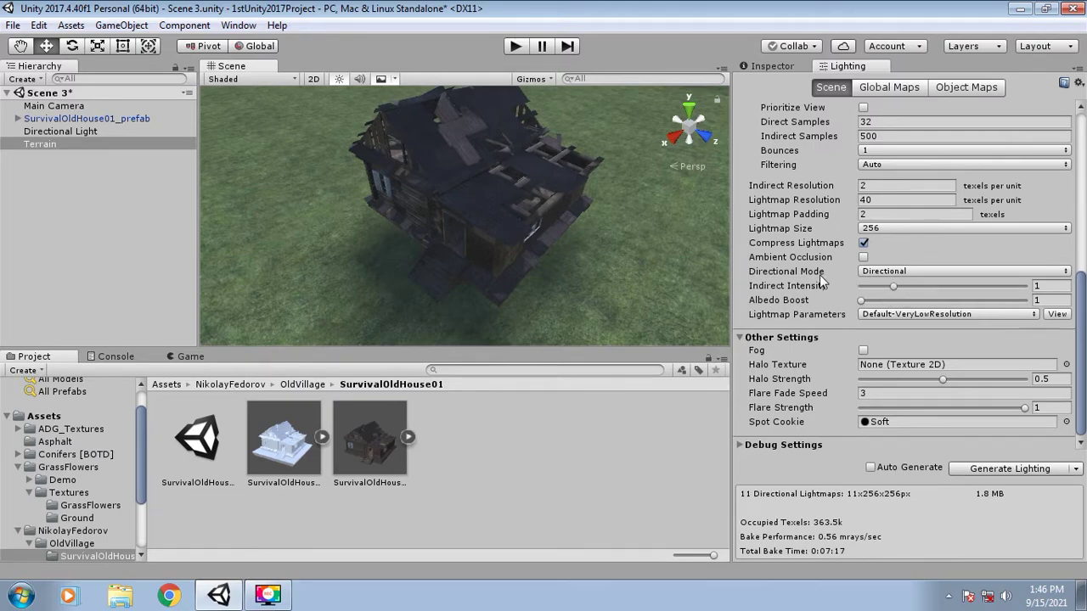
right_click_drag(635, 250, 616, 244)
key("s")
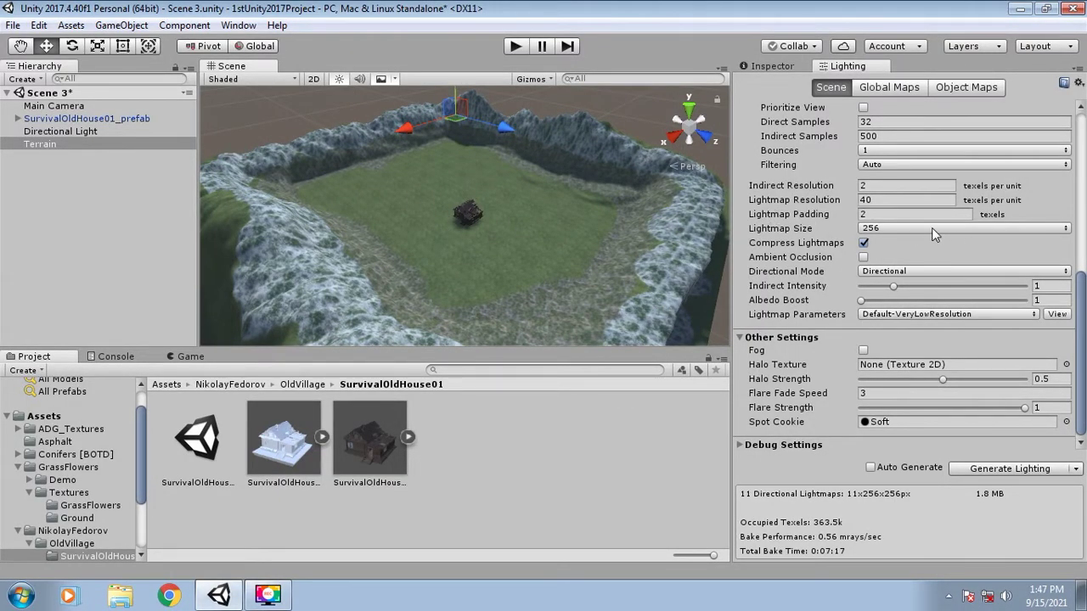
left_click(910, 228)
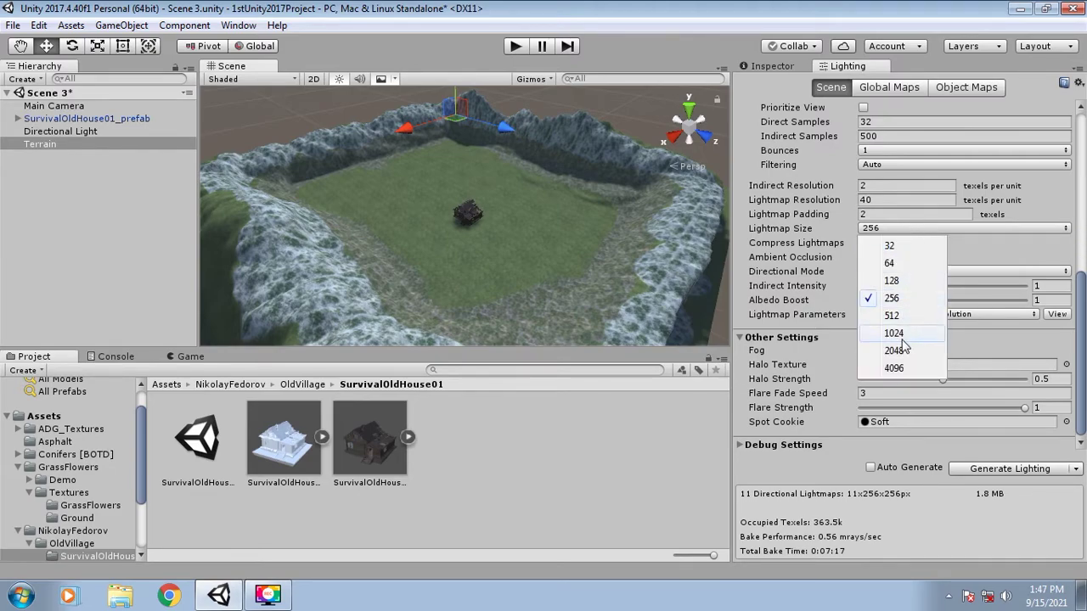
left_click(296, 117)
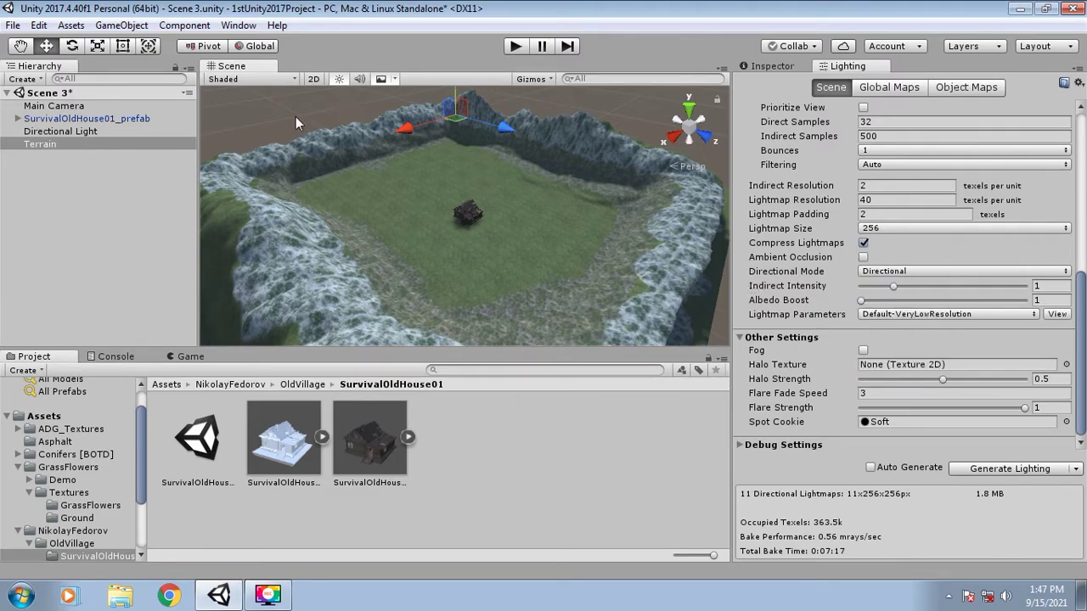
left_click(298, 116)
right_click_drag(620, 217, 561, 238)
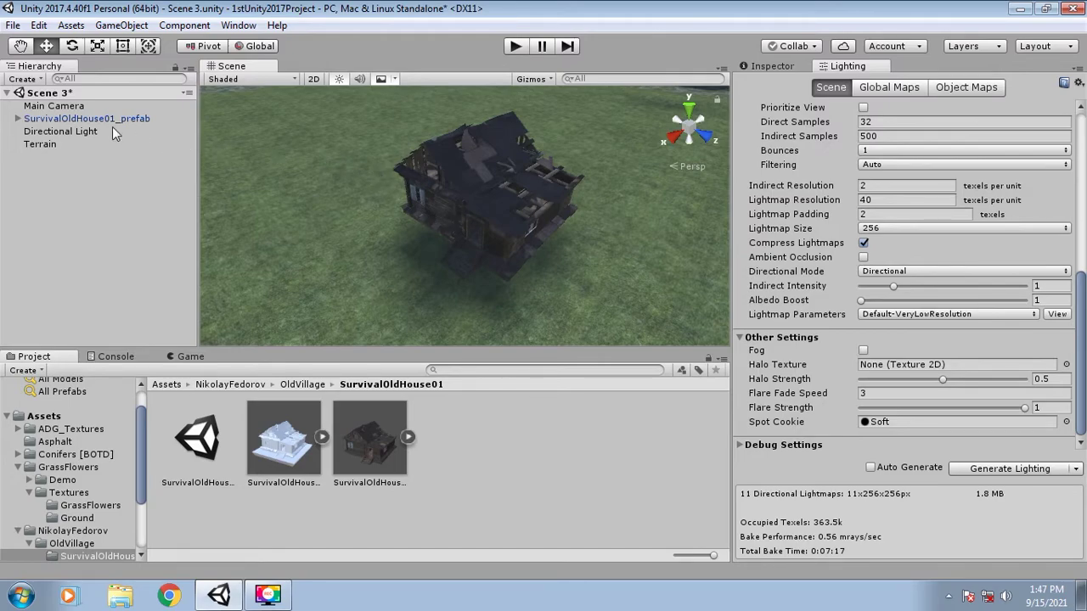
Step: Try moving the house prefab away from its original spot to examine the baked shadow on the terrain
left_click(83, 119)
left_click_drag(463, 243, 610, 143)
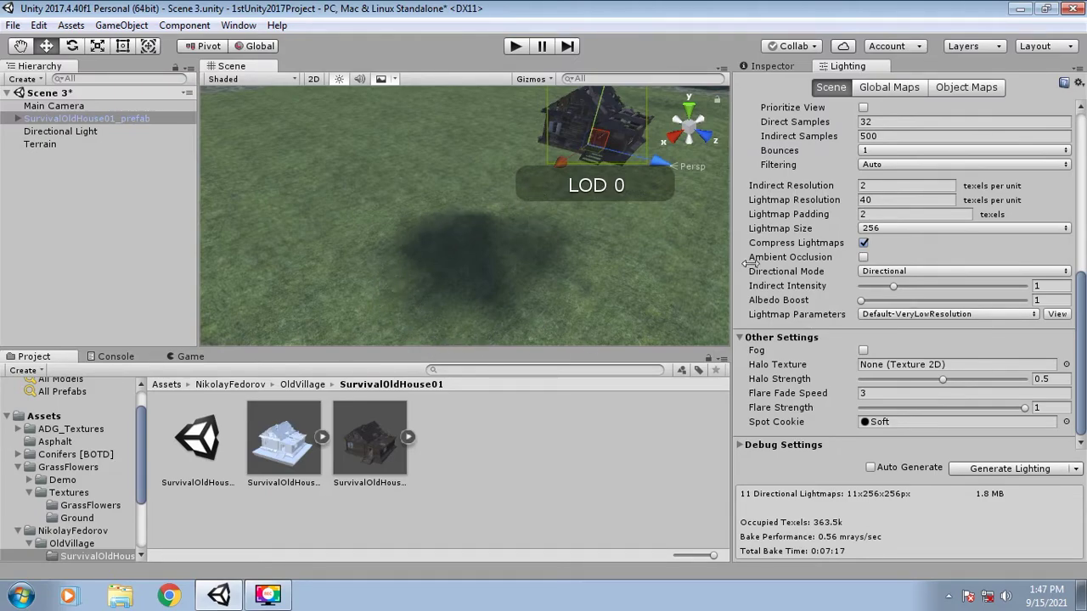
right_click_drag(518, 266, 508, 276)
key("s")
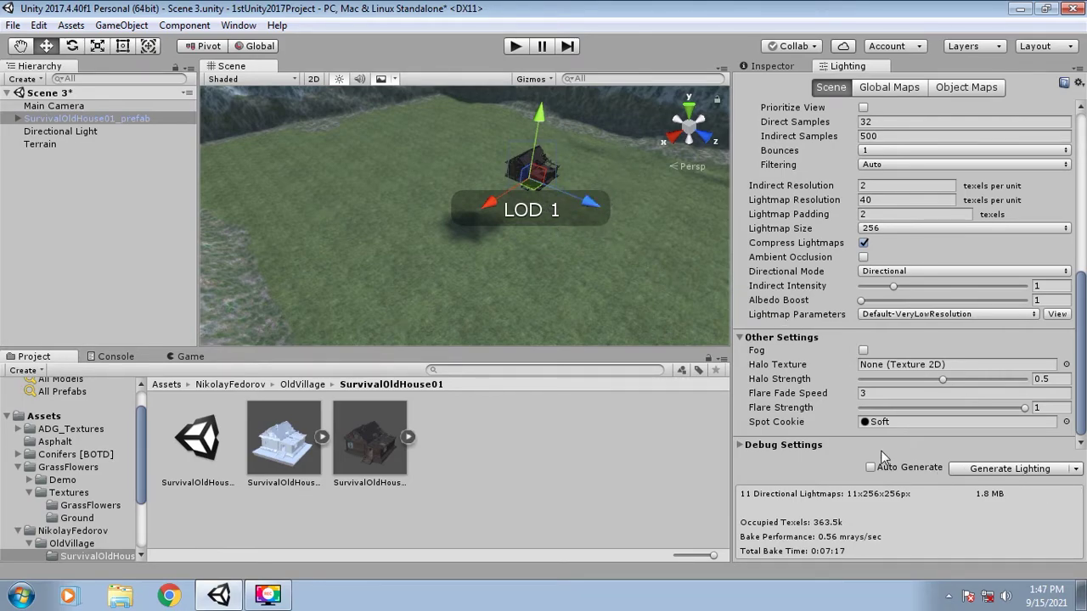
Step: Examine the baked global lightmaps and their enlarged intensity and directionality previews, check the object maps, and view the whole terrain
left_click(889, 90)
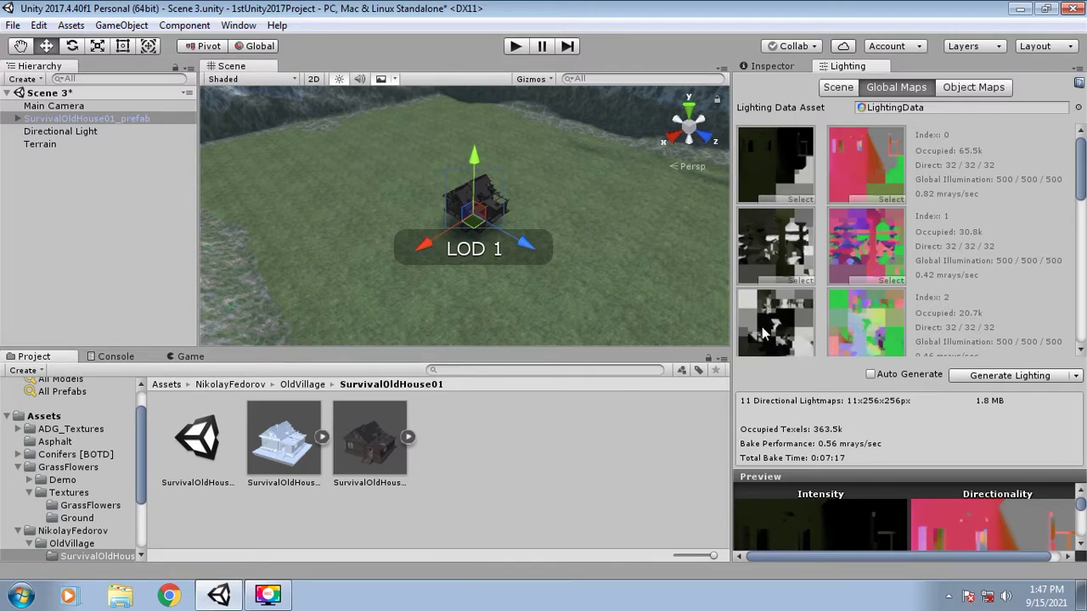
right_click_drag(580, 240, 534, 266)
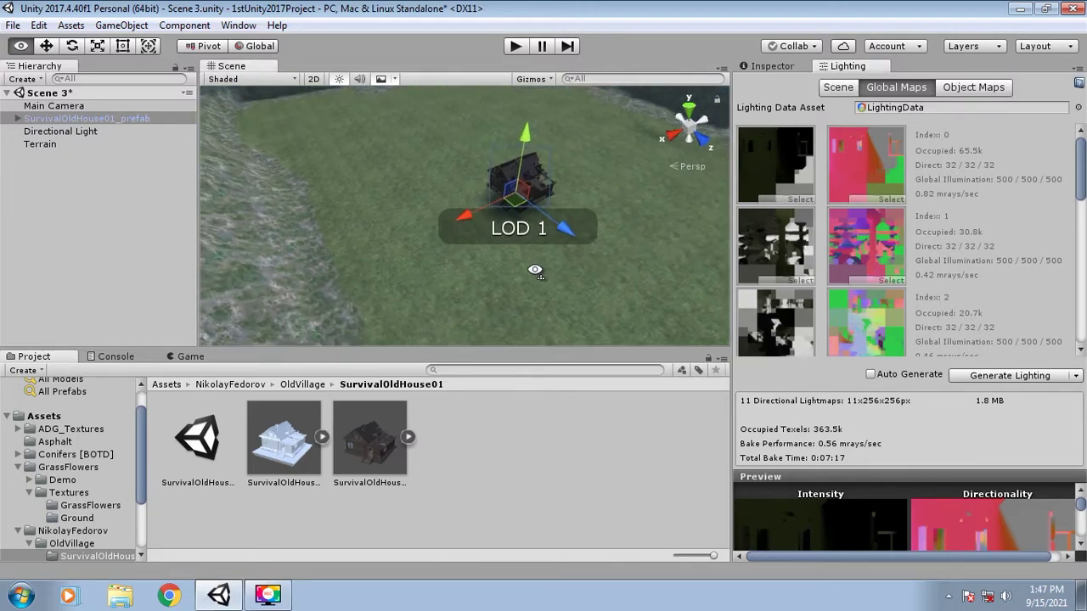
left_click(956, 88)
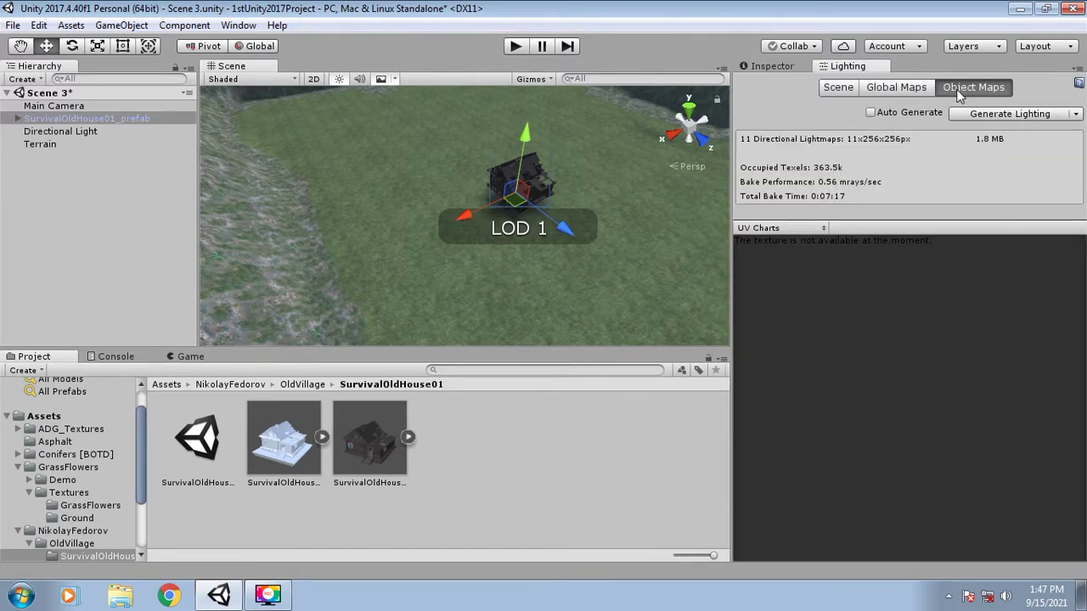
left_click(901, 85)
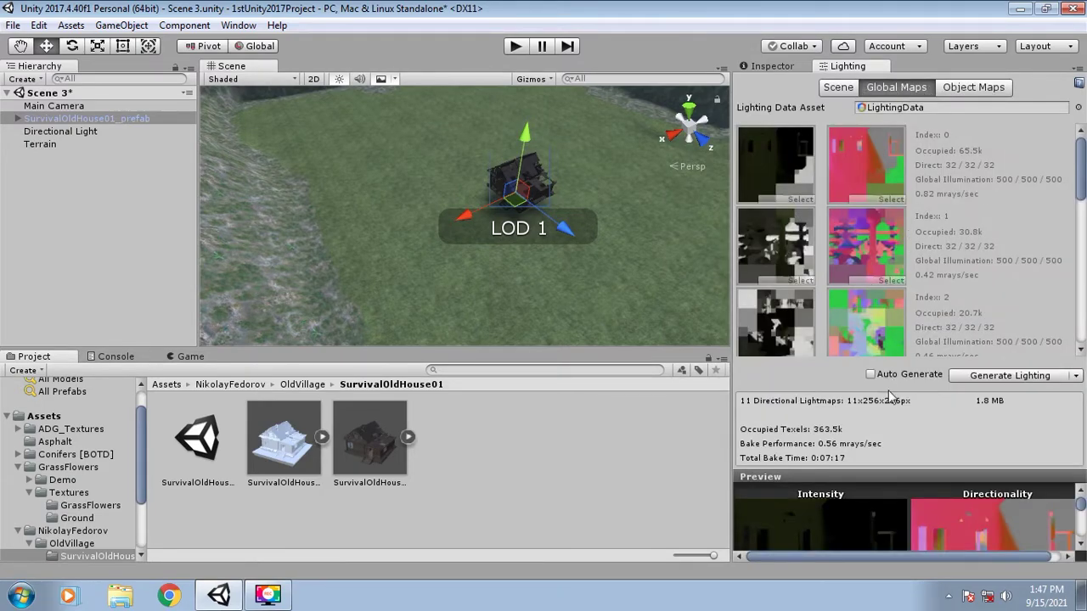
left_click_drag(886, 475, 934, 273)
scroll(872, 395, "down", 5)
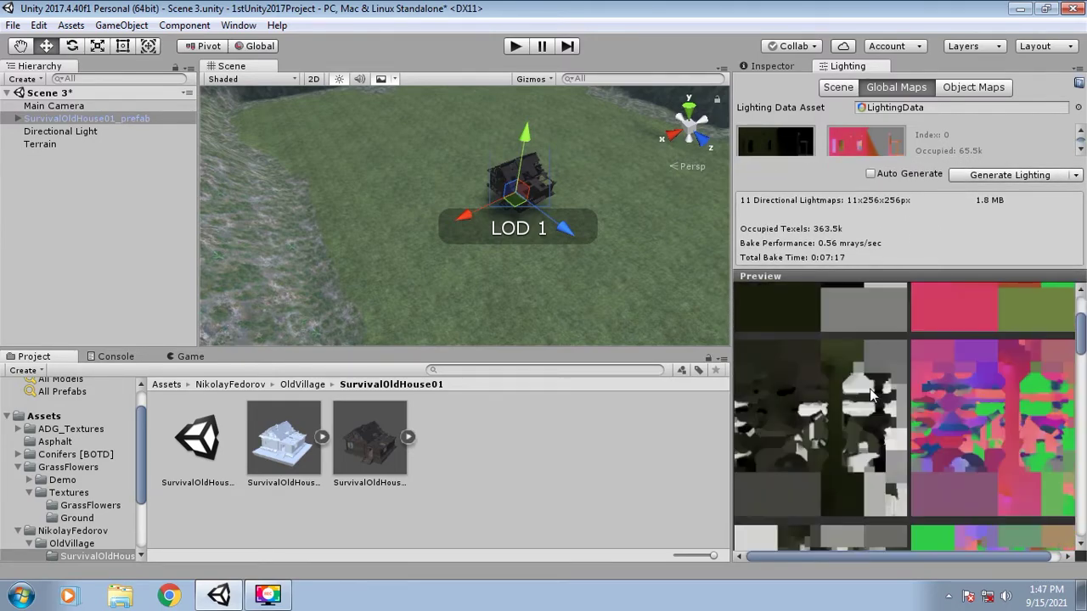
scroll(869, 388, "down", 6)
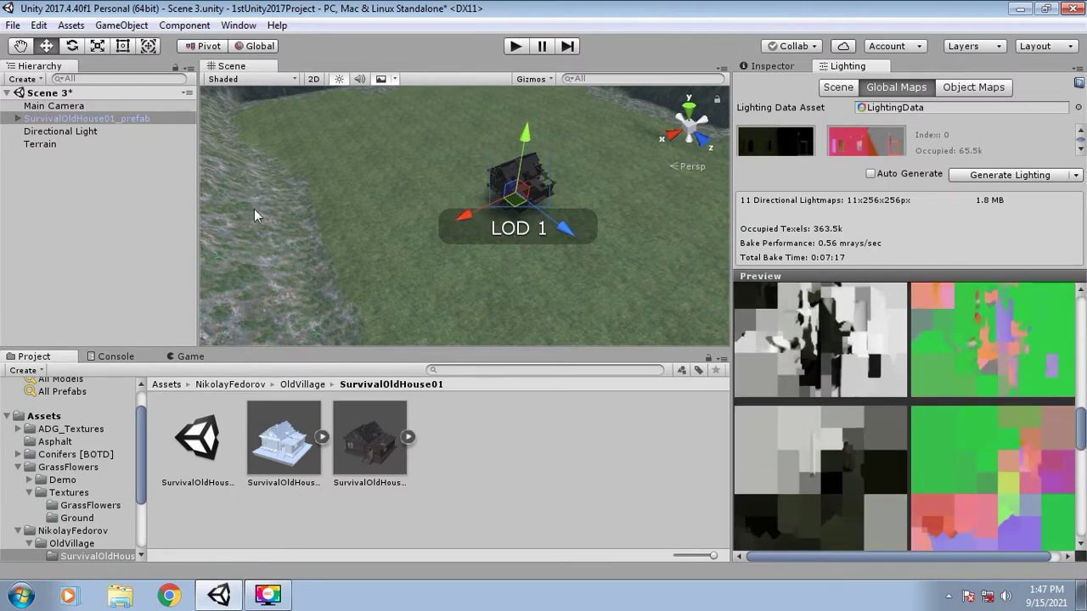
left_click_drag(626, 165, 433, 175, "alt")
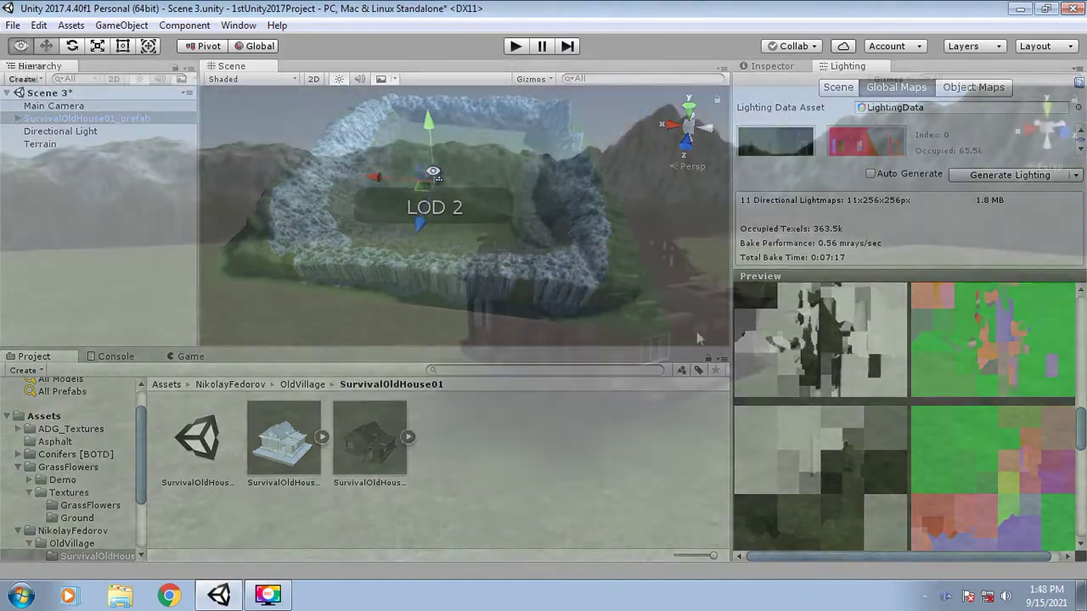